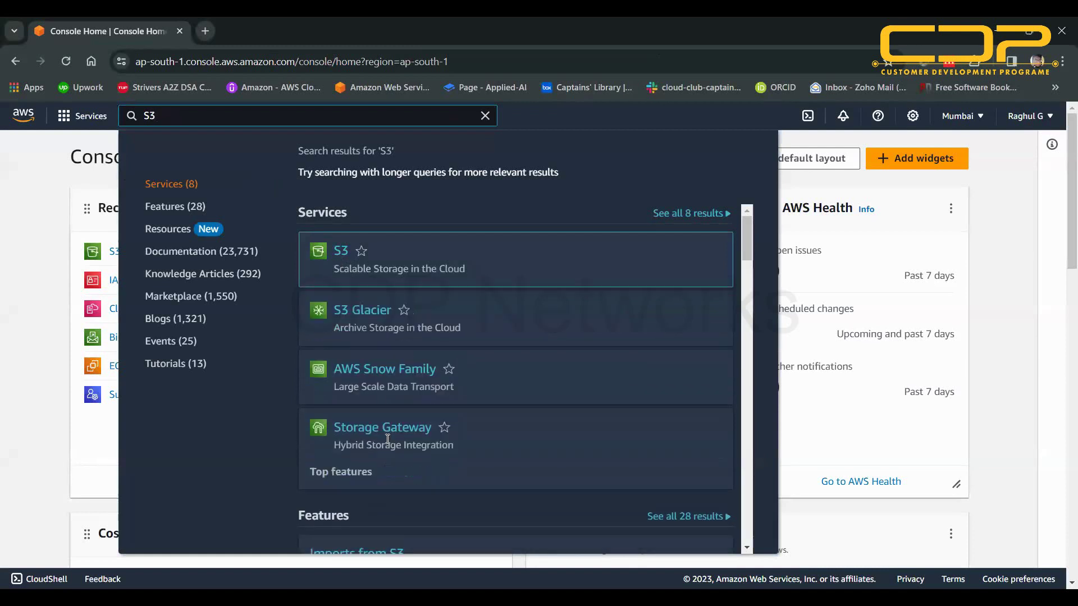
# - Open the S3 service, start creating a bucket and enter sample123 as its name
pyautogui.click(337, 253)
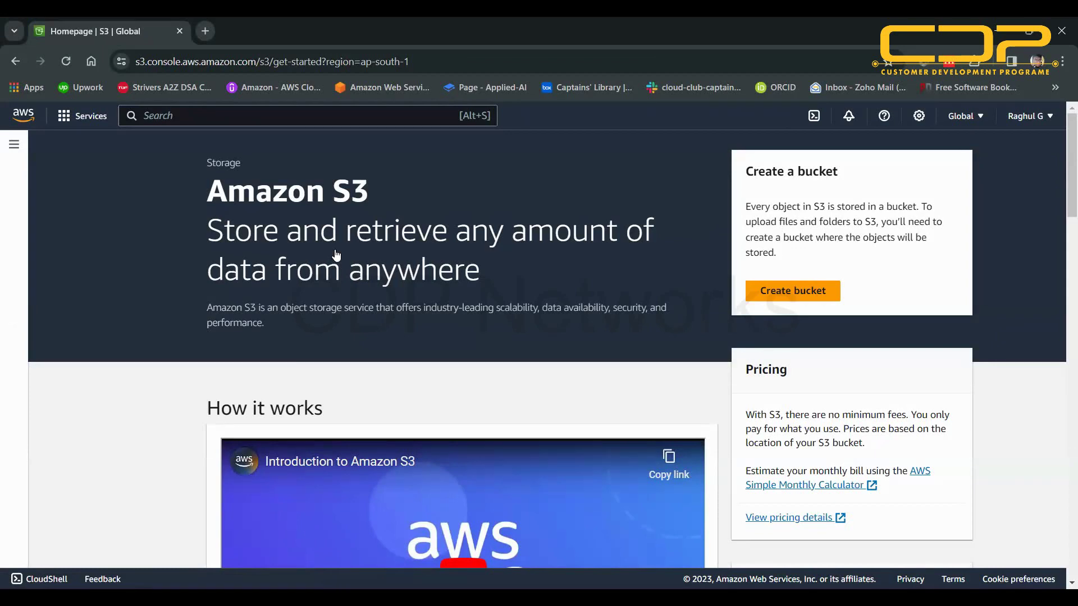
pyautogui.click(789, 293)
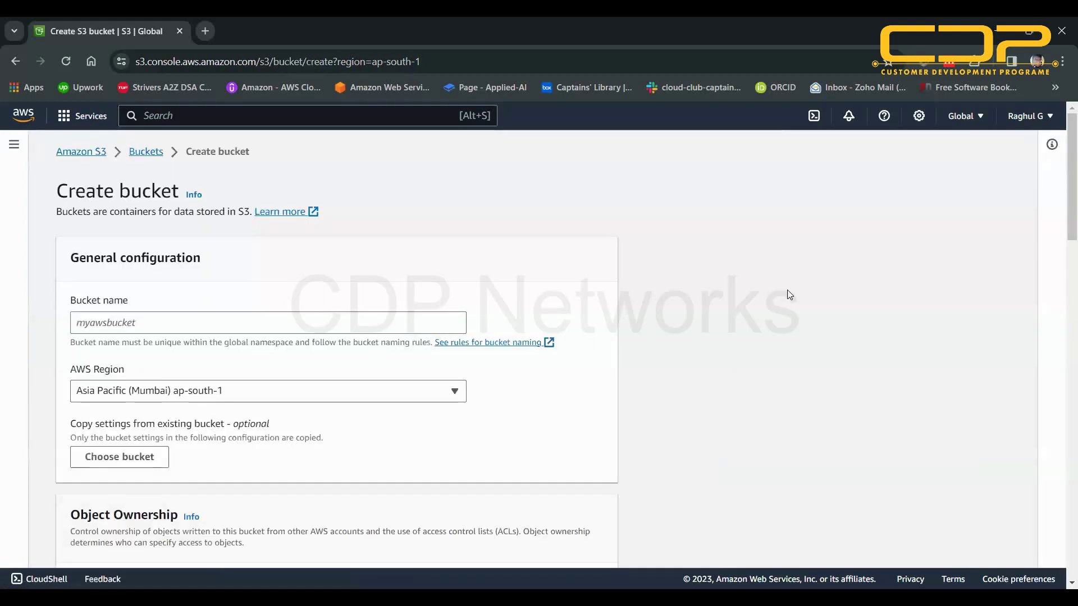
pyautogui.click(206, 318)
pyautogui.write('s')
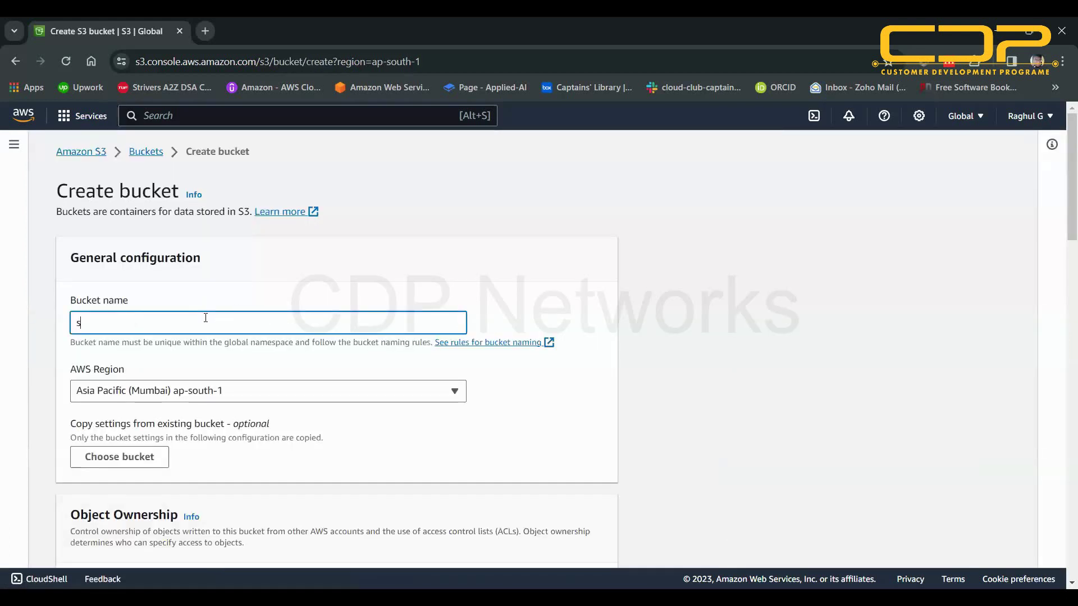
pyautogui.write('ample123')
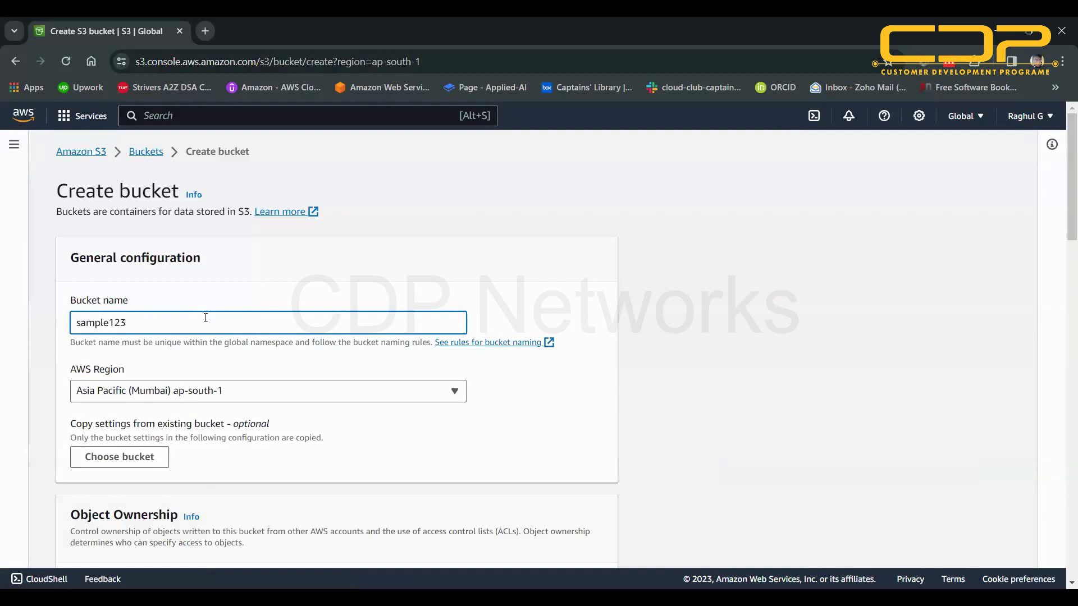
# - Review the new bucket's region, object ownership, public access, versioning, tags and default encryption settings
pyautogui.scroll(-1, 205, 317)
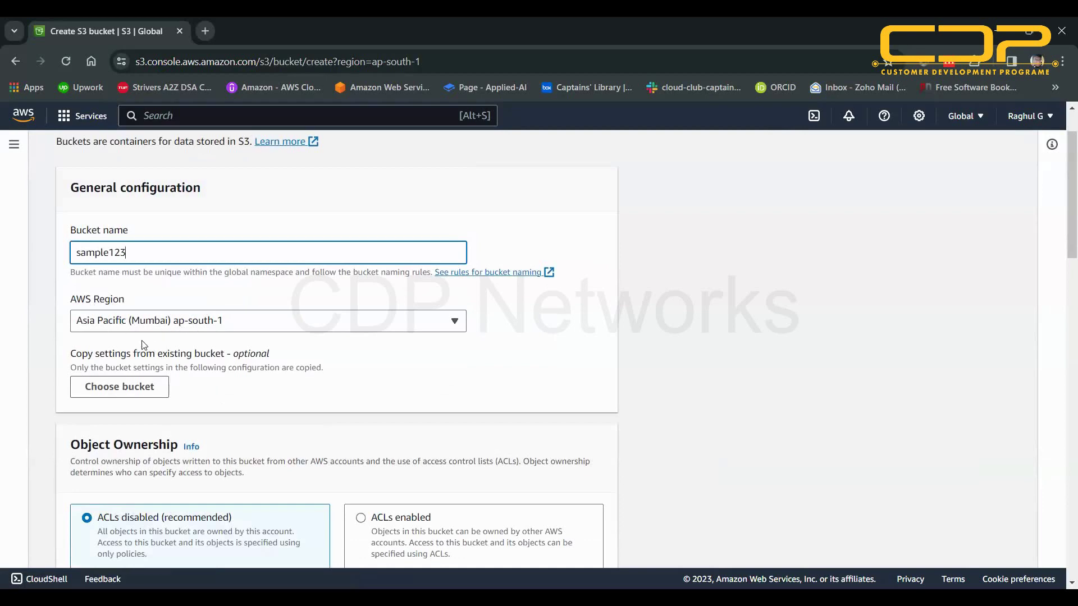
pyautogui.hotkey('ctrl', '+')
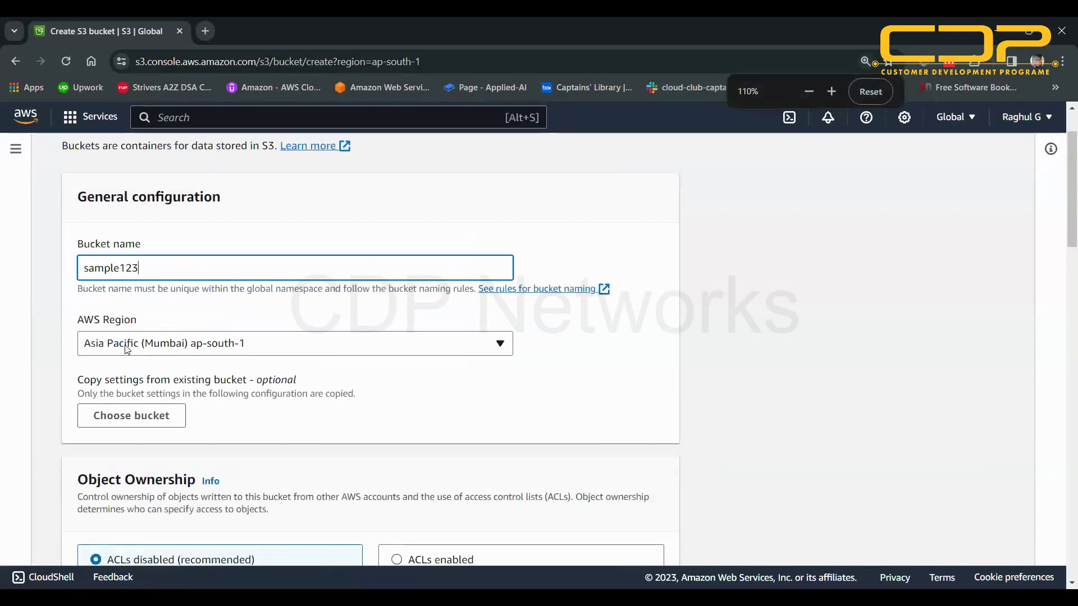
pyautogui.hotkey('ctrl', '-')
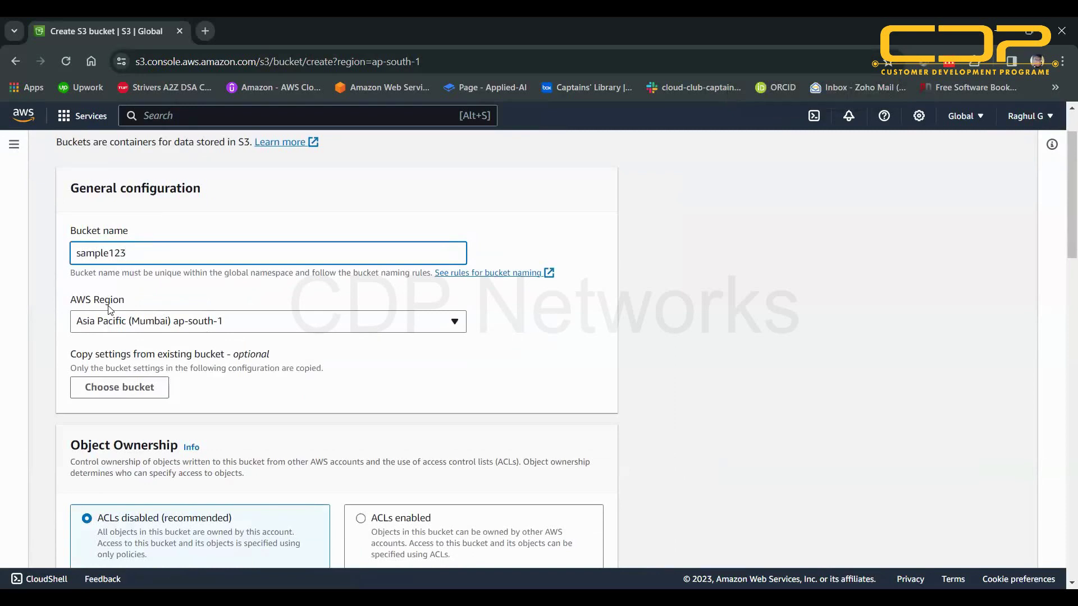
pyautogui.scroll(-3, 111, 310)
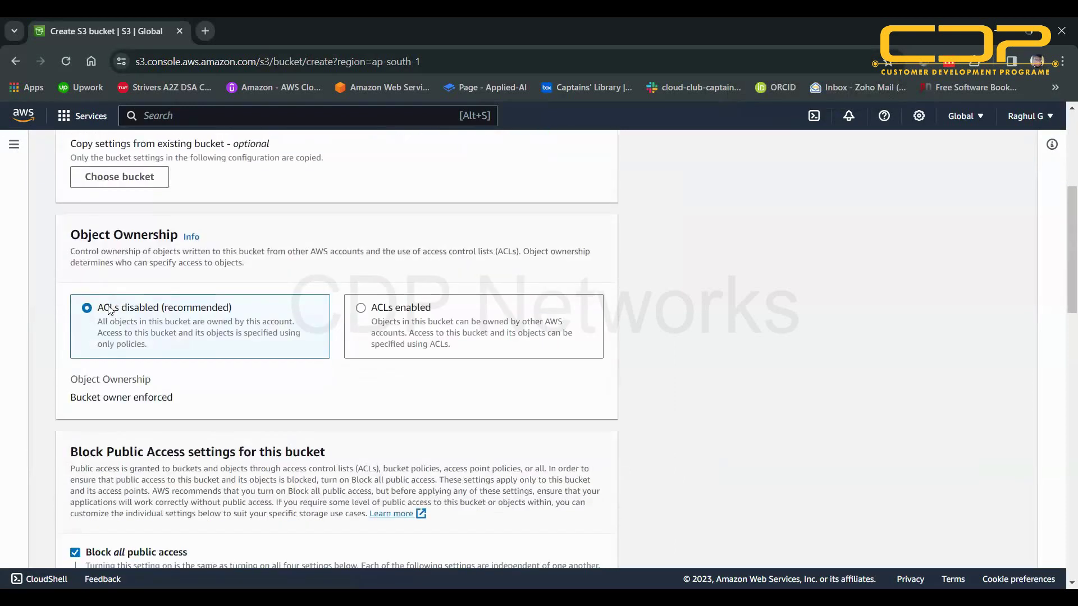
pyautogui.scroll(2, 111, 309)
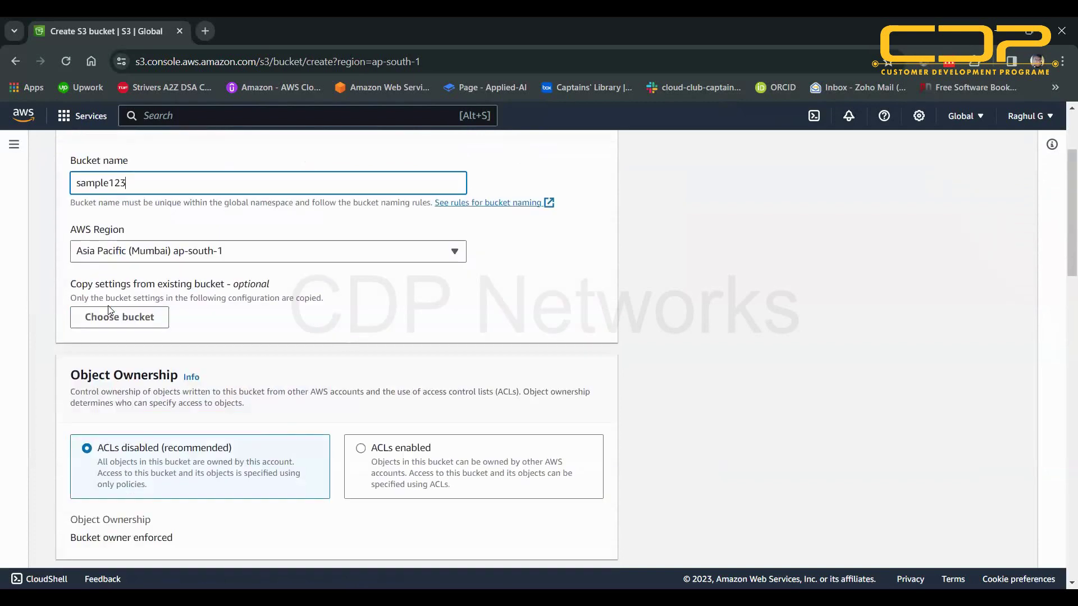
pyautogui.scroll(1, 111, 309)
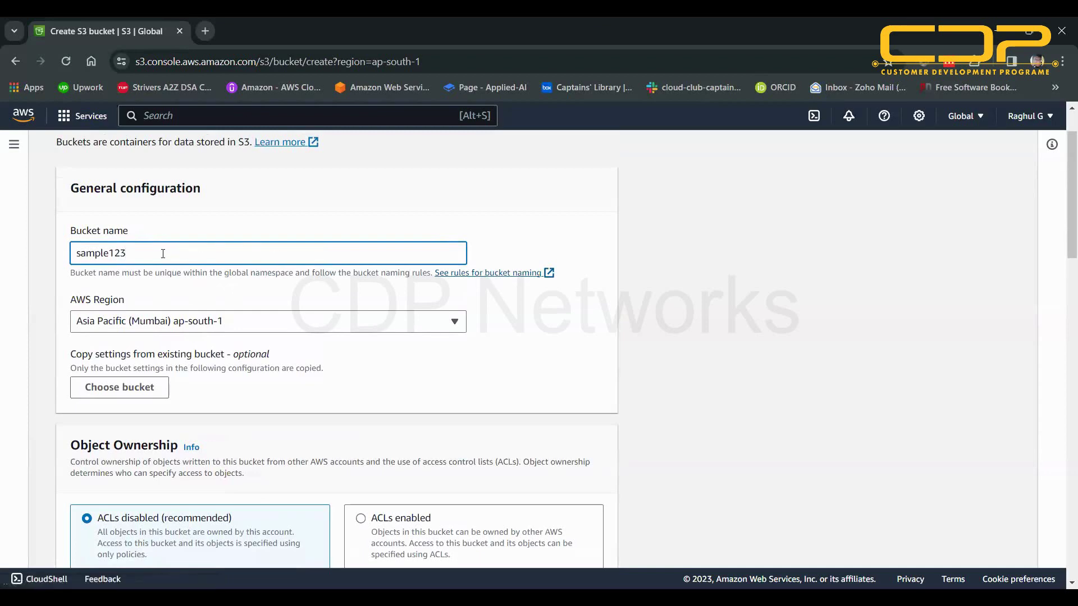
pyautogui.scroll(-20, 163, 254)
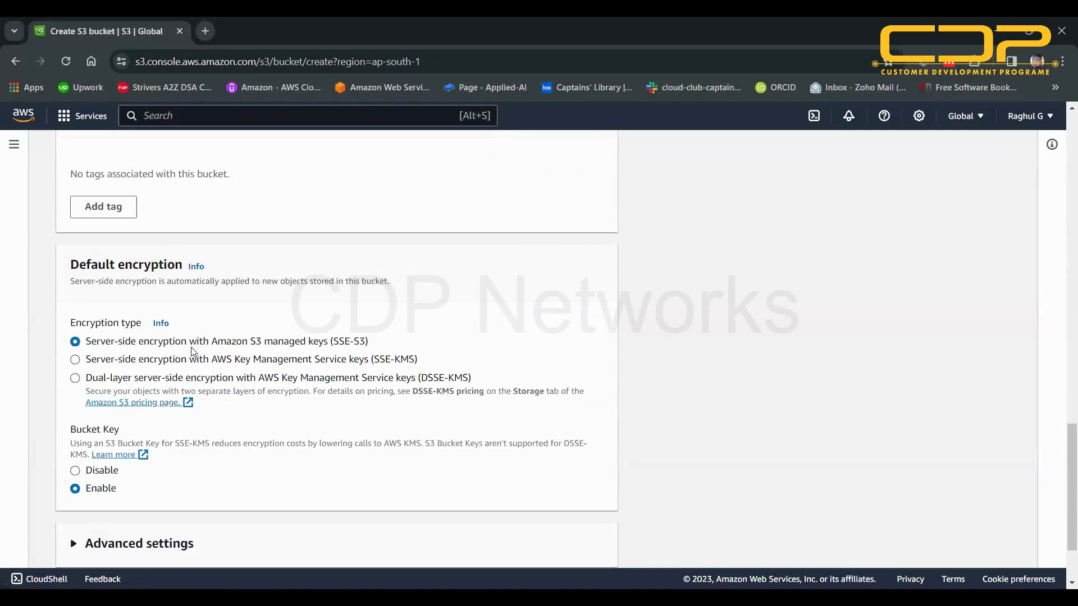
pyautogui.scroll(4, 302, 342)
pyautogui.scroll(3, 193, 339)
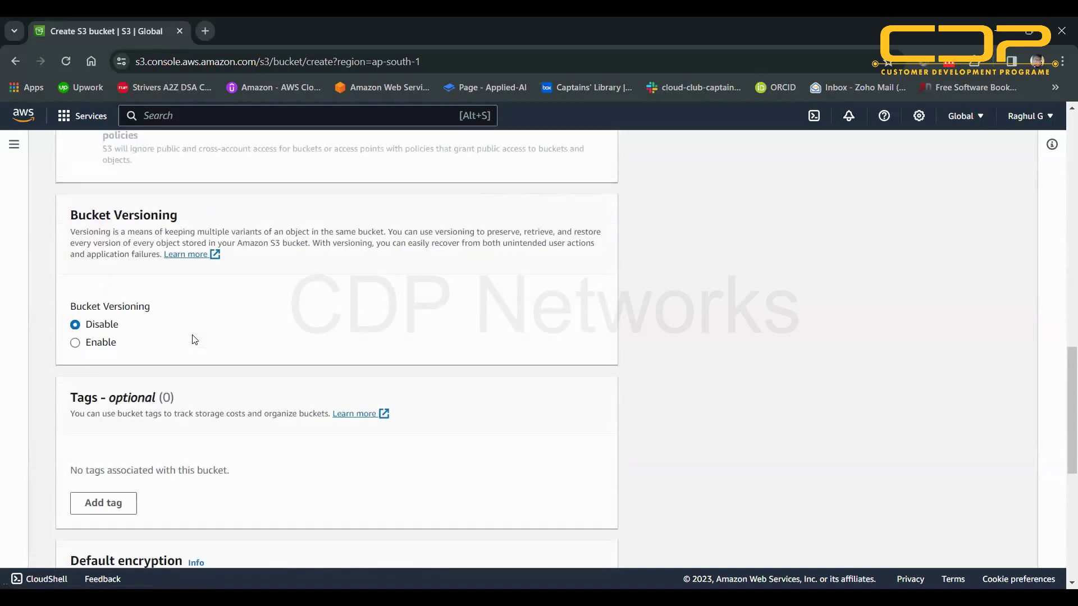
pyautogui.scroll(-8, 123, 298)
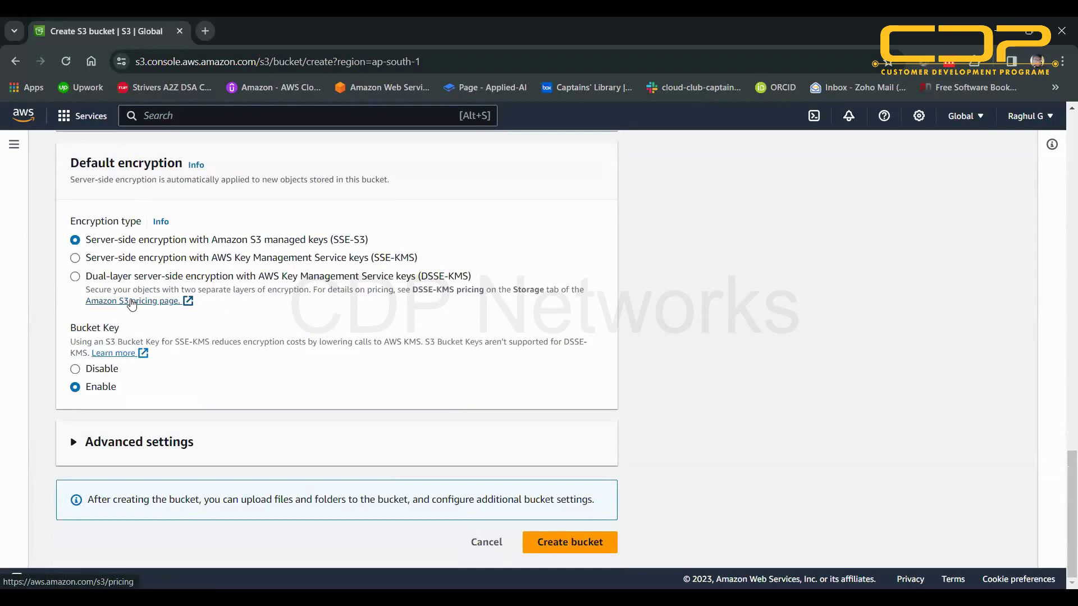
pyautogui.scroll(1, 561, 541)
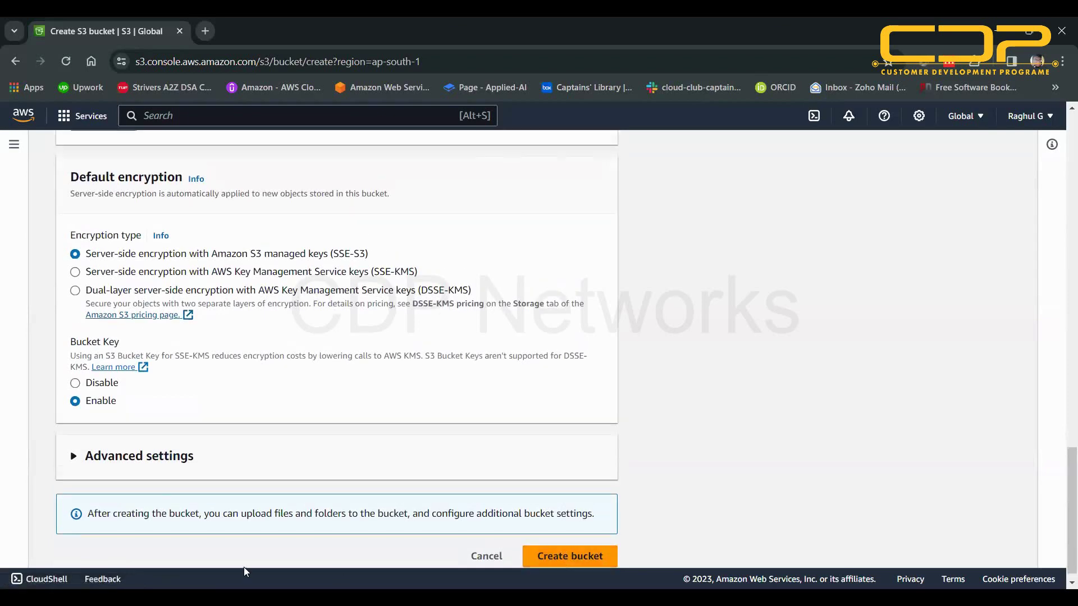
# - Try sample12345 as the name for the new bucket
pyautogui.scroll(15, 336, 458)
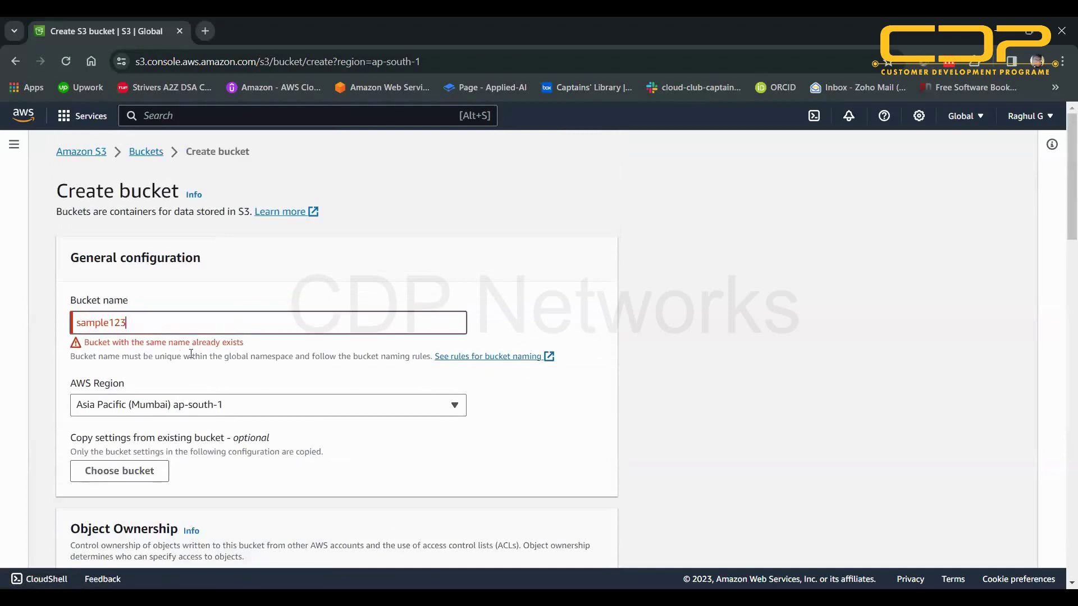
pyautogui.write('45')
pyautogui.scroll(-10, 190, 351)
pyautogui.scroll(10, 185, 347)
# - Set the bucket name to sample01245, create the bucket with the default settings and dismiss the notification
pyautogui.press('BackSpace')
pyautogui.press('BackSpace')
pyautogui.press('BackSpace')
pyautogui.press('BackSpace')
pyautogui.press('BackSpace')
pyautogui.write('01245')
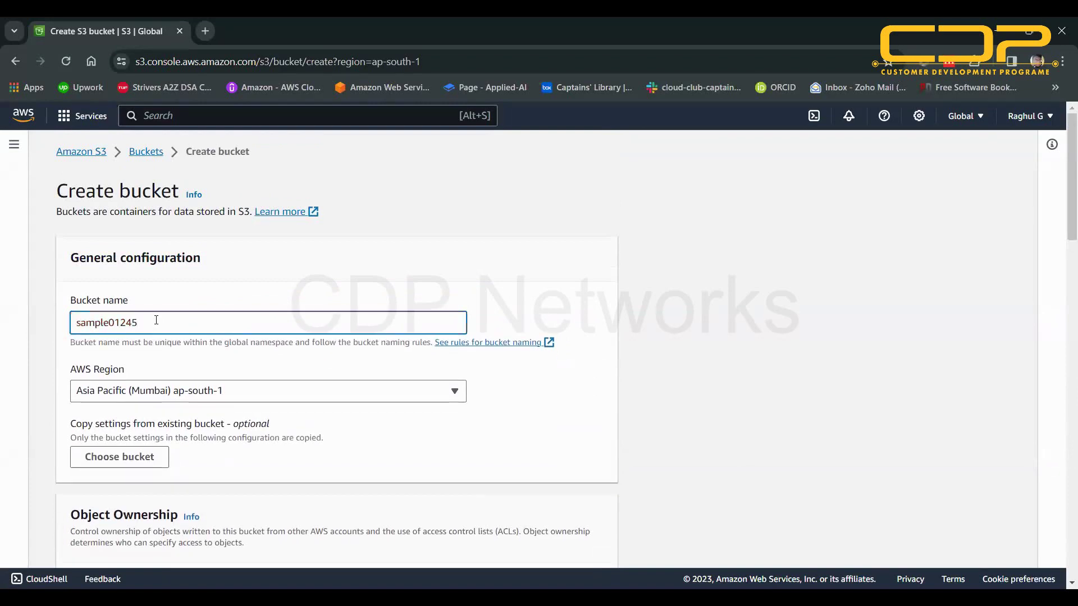
pyautogui.scroll(-20, 156, 319)
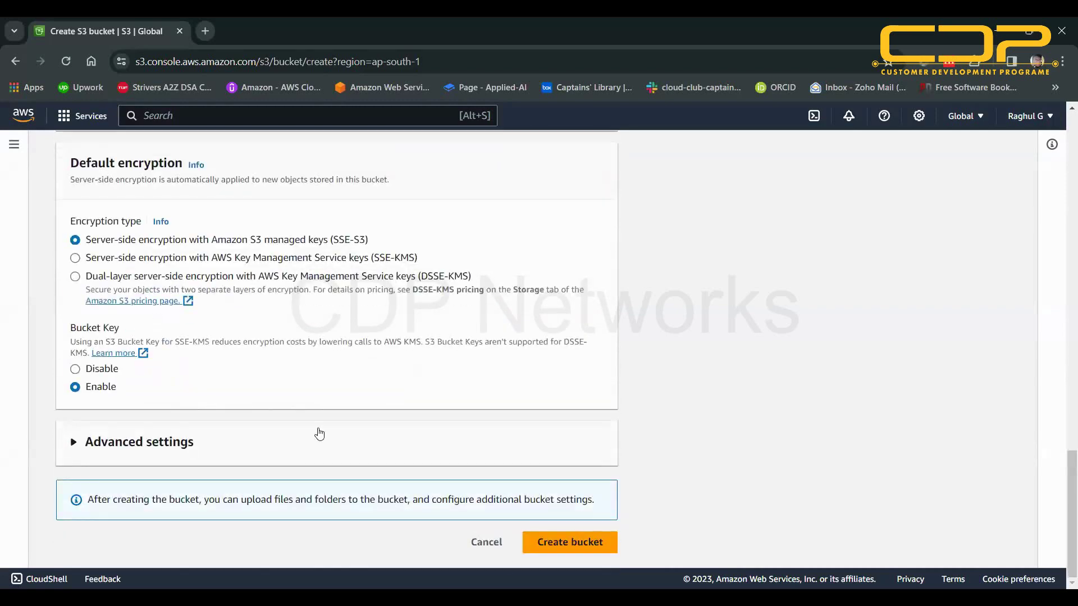
pyautogui.click(554, 541)
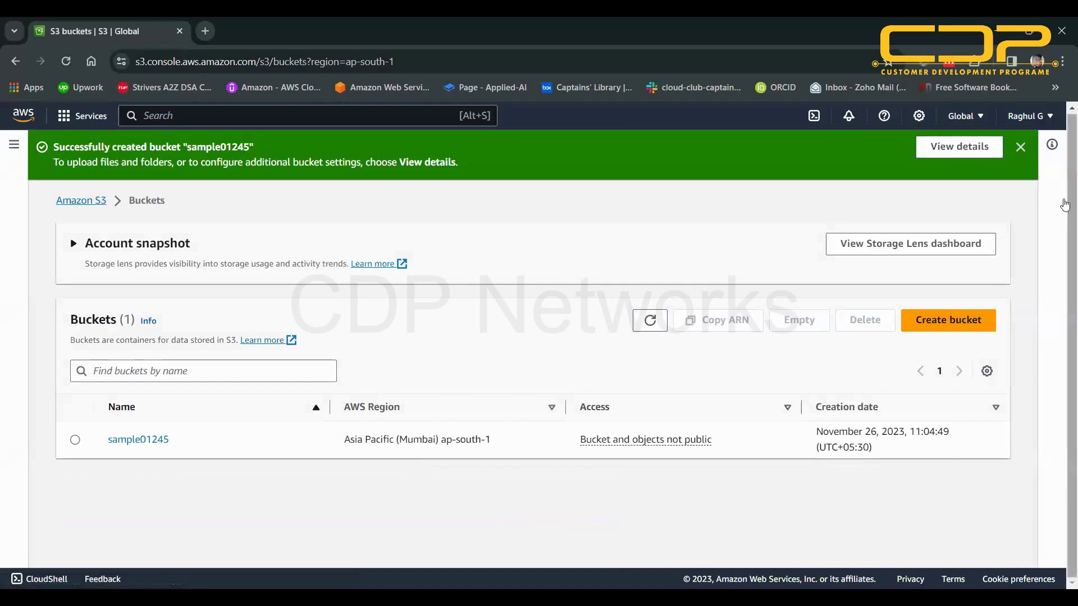
pyautogui.click(1021, 147)
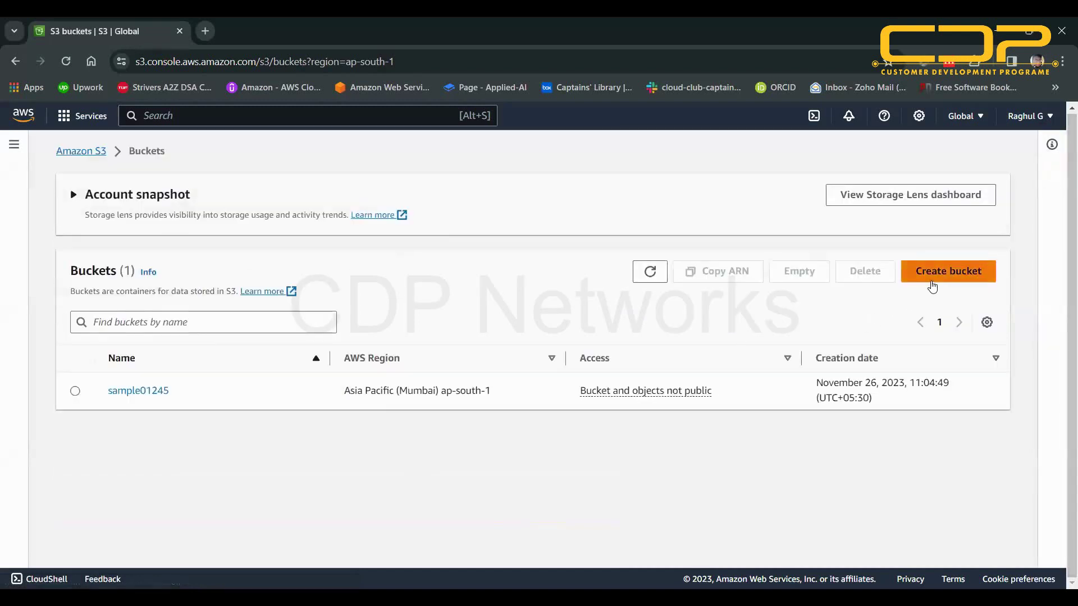
# - Open the sample01245 bucket, start an upload and add the partyrock image from the Downloads folder
pyautogui.click(124, 395)
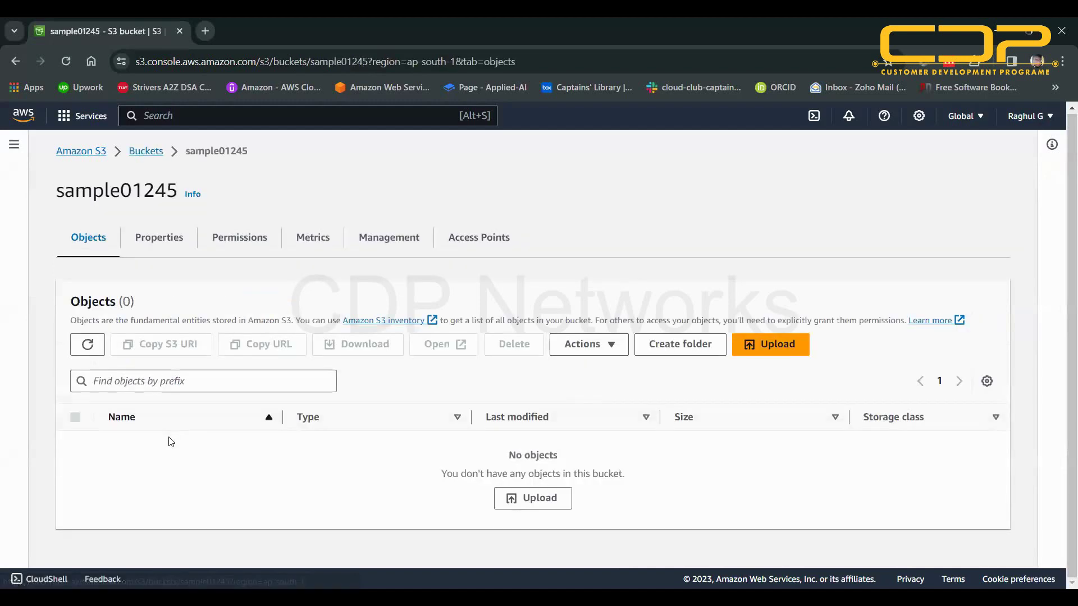
pyautogui.click(756, 345)
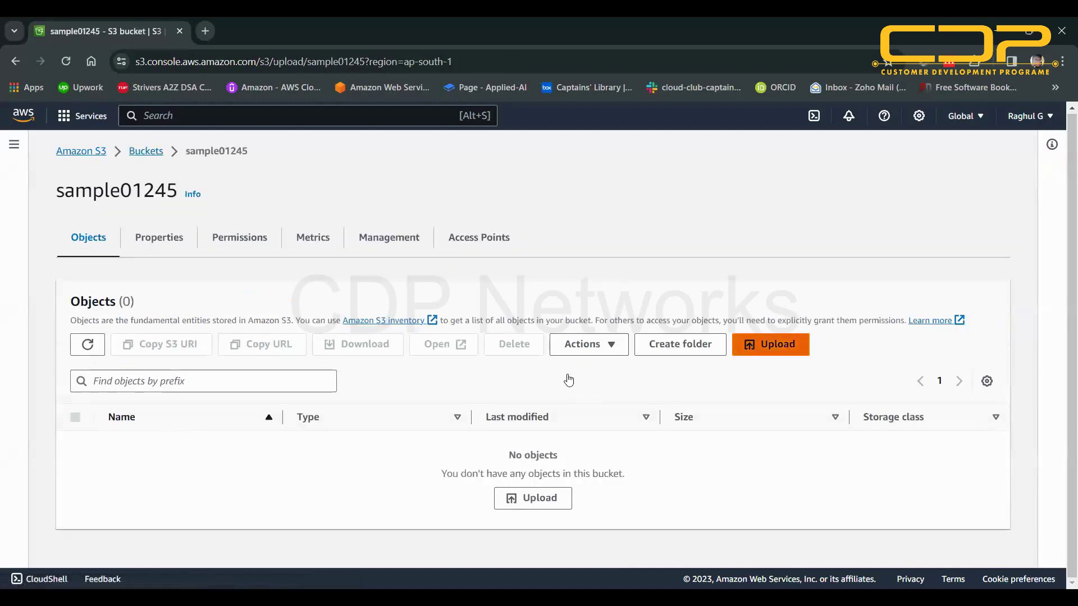
pyautogui.scroll(-2, 456, 348)
pyautogui.scroll(-2, 455, 348)
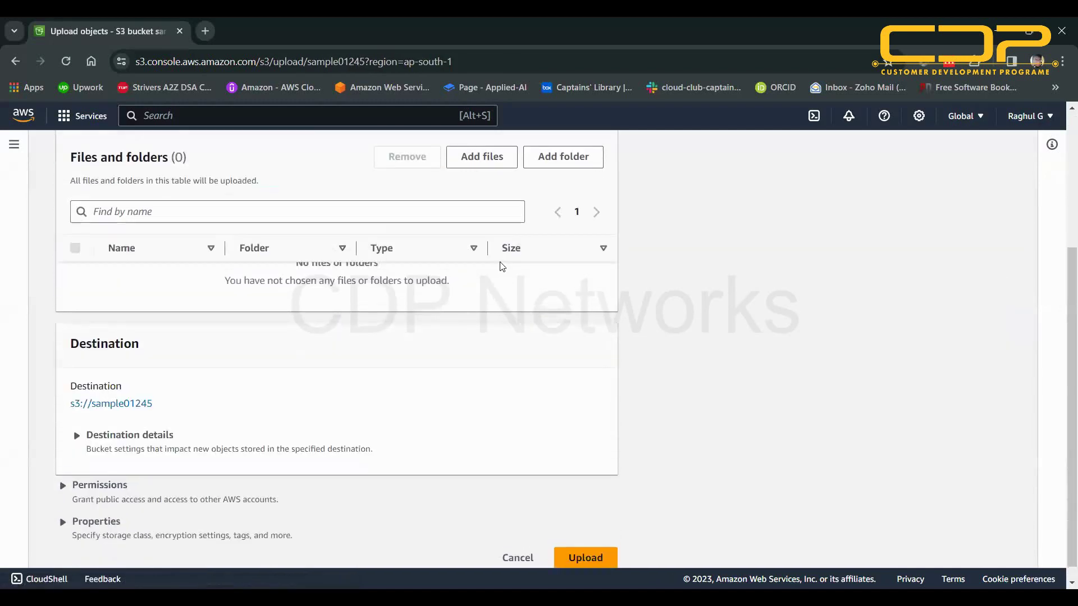
pyautogui.scroll(2, 482, 267)
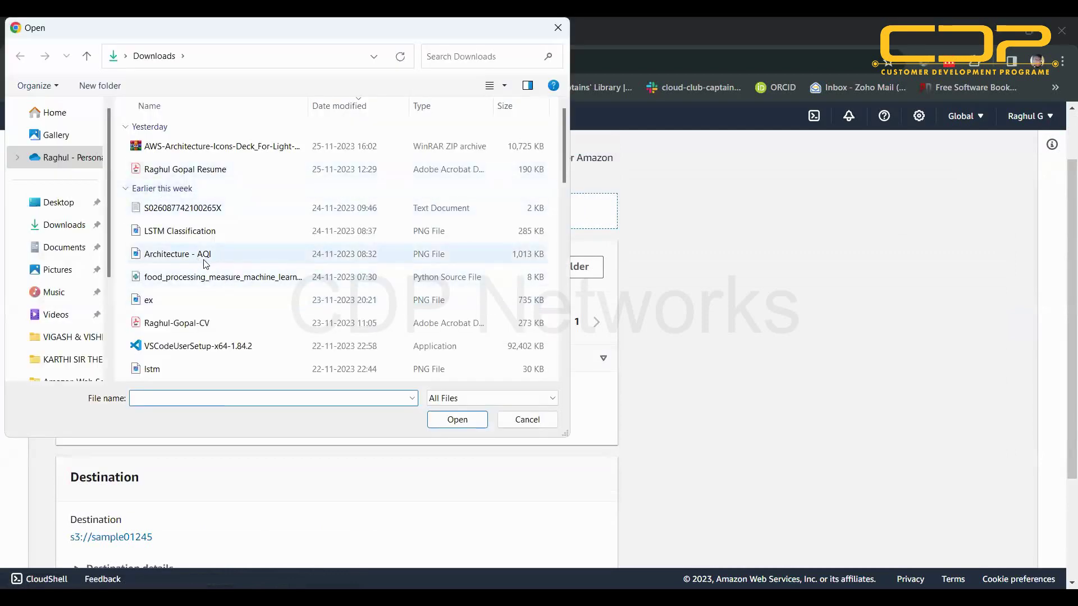
pyautogui.scroll(-3, 196, 311)
pyautogui.scroll(-6, 186, 324)
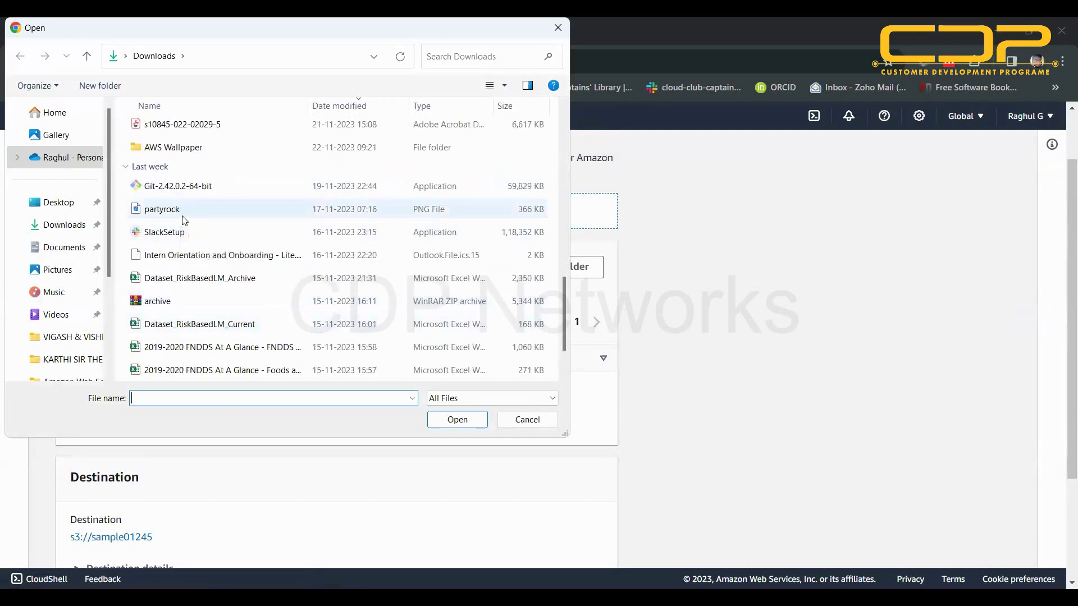
pyautogui.click(183, 211)
pyautogui.click(456, 419)
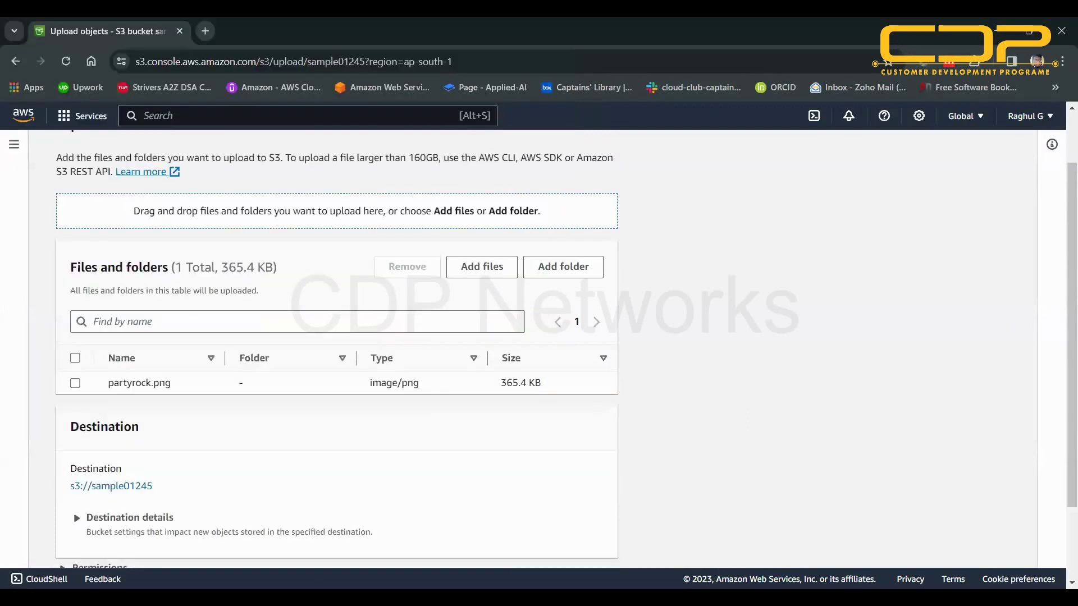
# - Examine the upload's file list, destination bucket and destination details
pyautogui.scroll(-2, 185, 401)
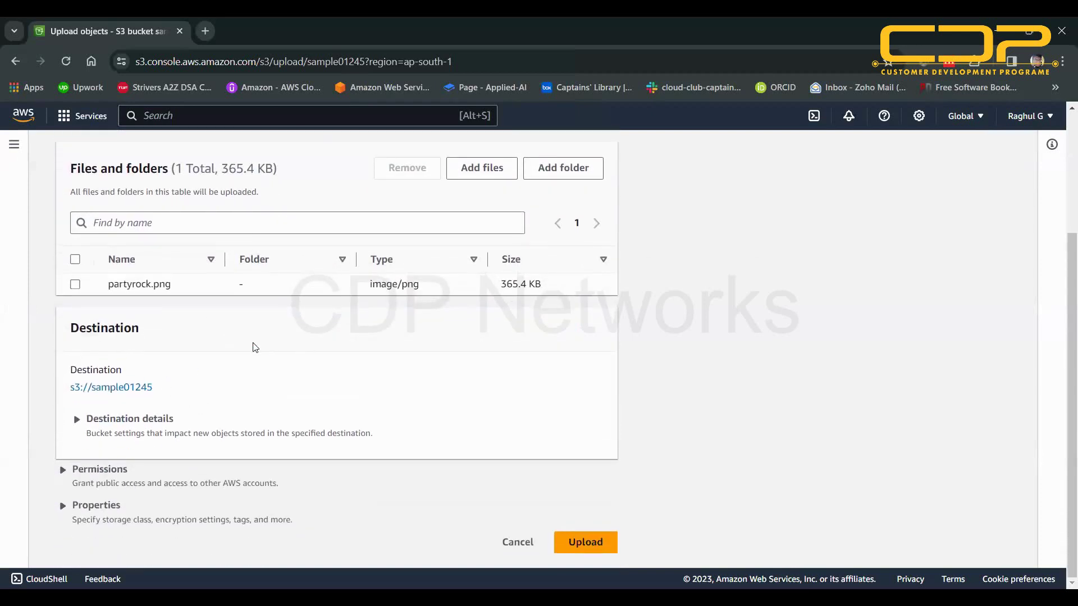
pyautogui.scroll(2, 347, 338)
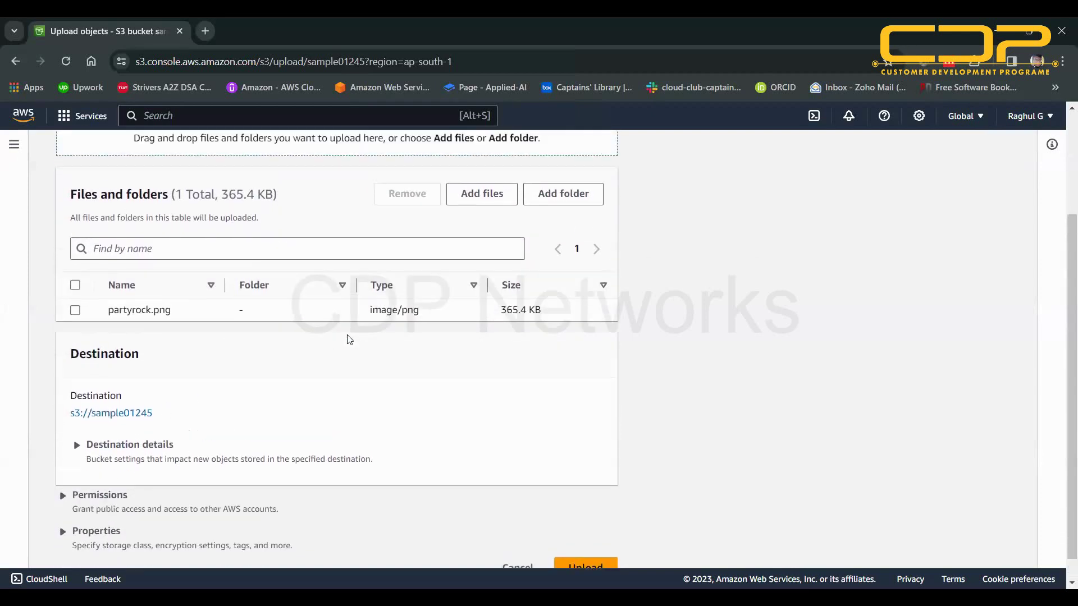
pyautogui.moveTo(223, 237); pyautogui.dragTo(274, 240)
pyautogui.click(292, 259)
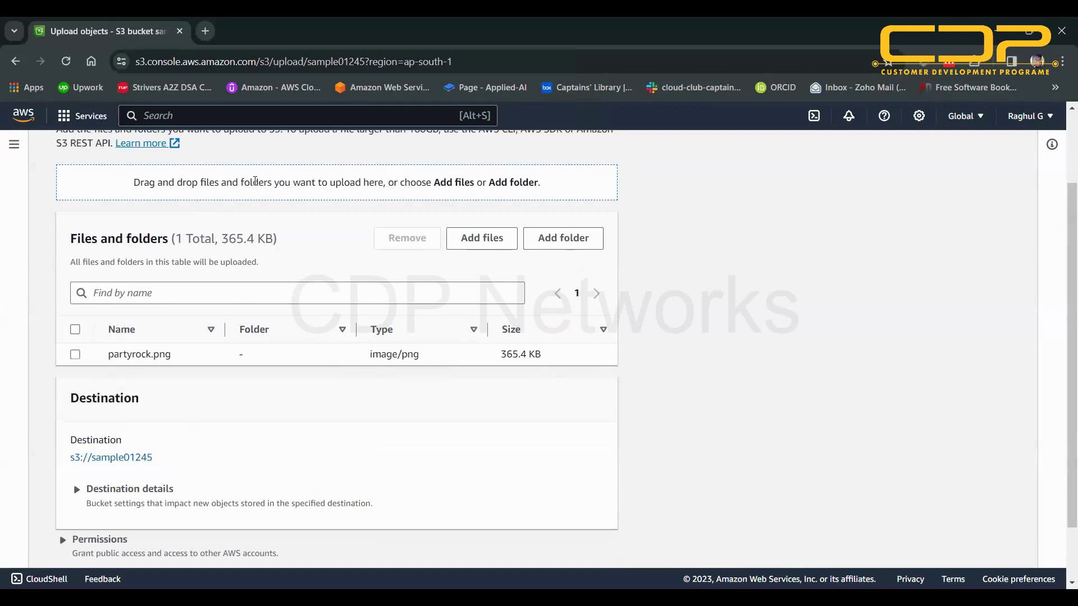
pyautogui.scroll(-2, 256, 246)
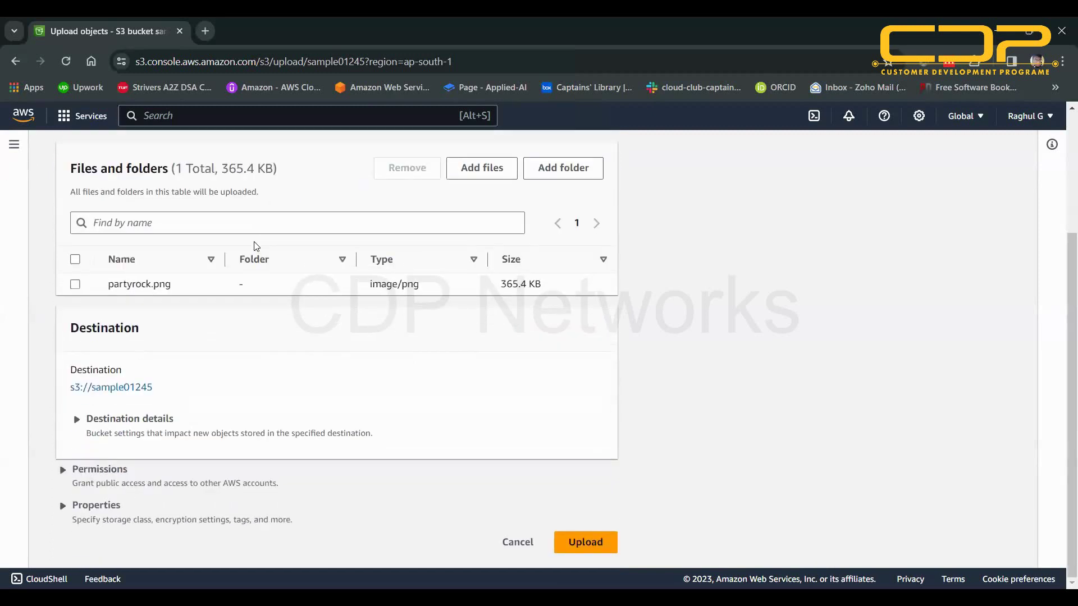
pyautogui.click(76, 284)
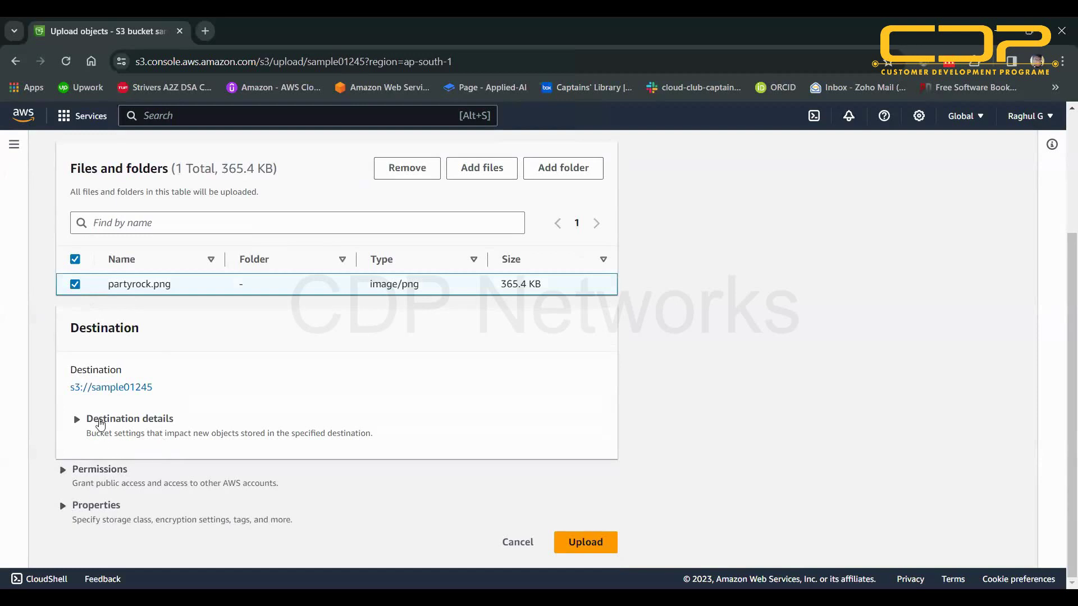
pyautogui.click(75, 285)
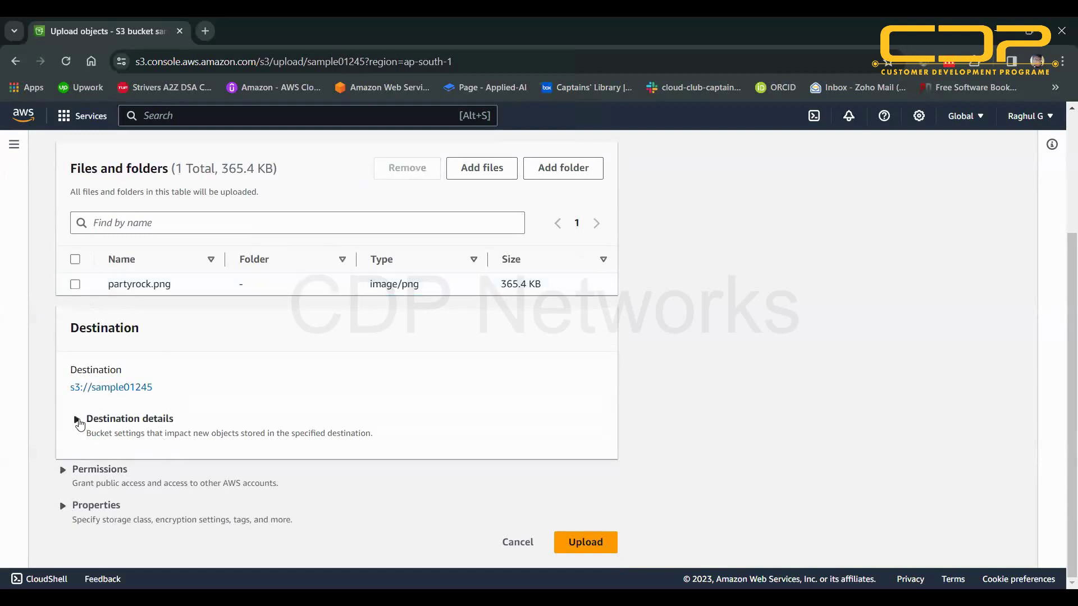
pyautogui.click(79, 425)
pyautogui.click(130, 425)
pyautogui.scroll(1, 497, 380)
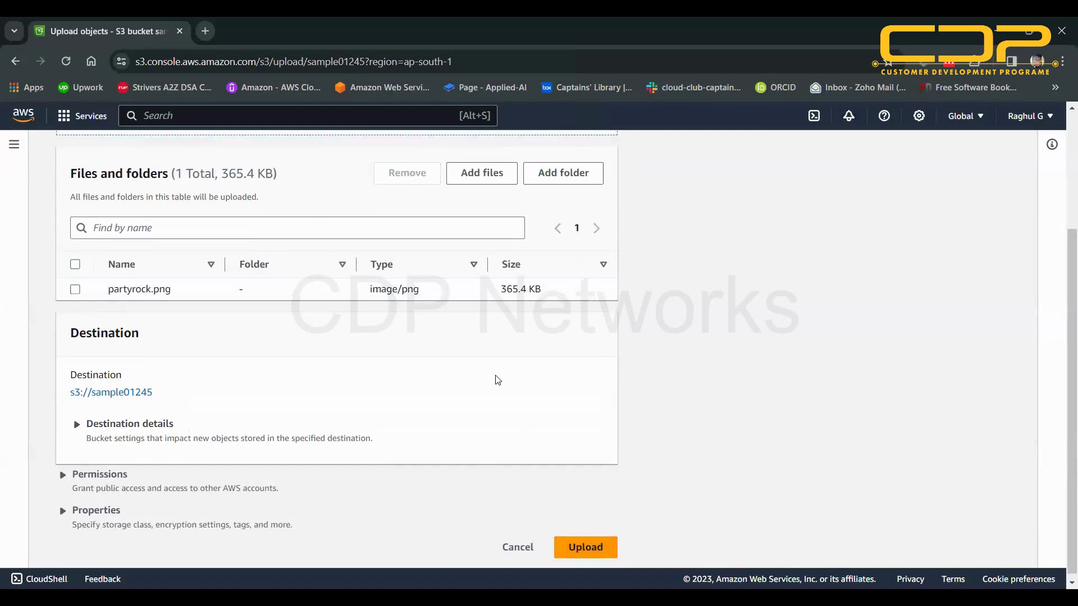
# - Upload partyrock.png to the sample01245 bucket and close the upload status page
pyautogui.scroll(3, 497, 380)
pyautogui.scroll(-3, 497, 380)
pyautogui.click(585, 547)
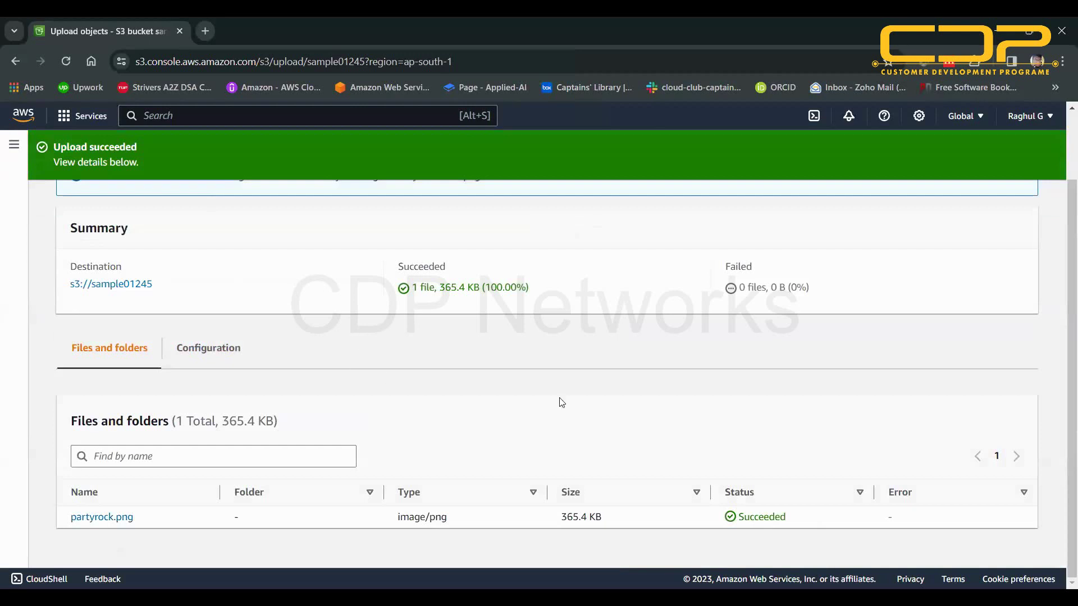
pyautogui.scroll(2, 159, 379)
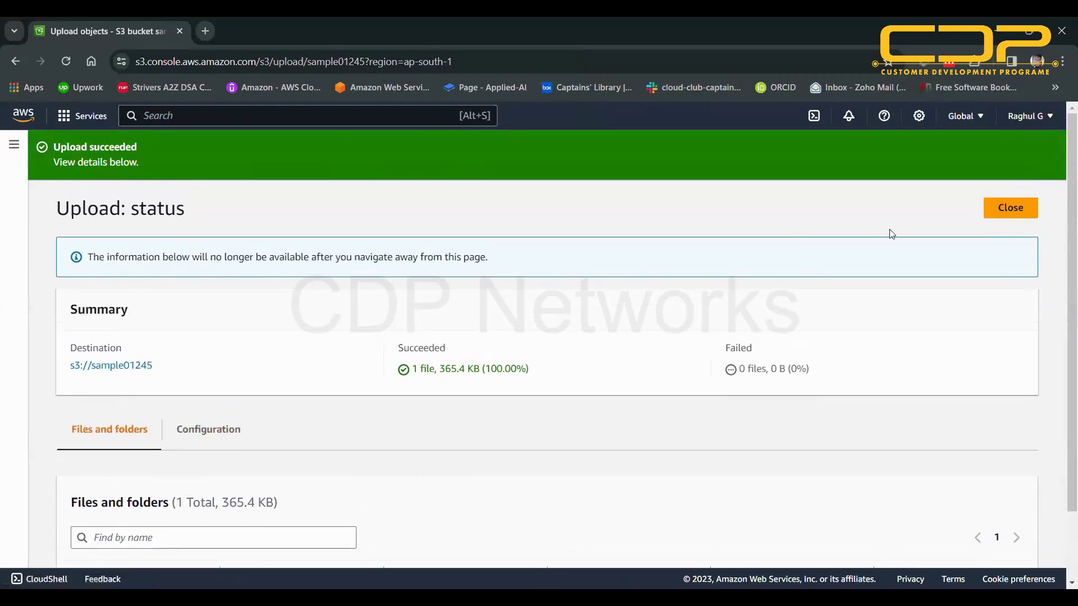
pyautogui.click(1010, 208)
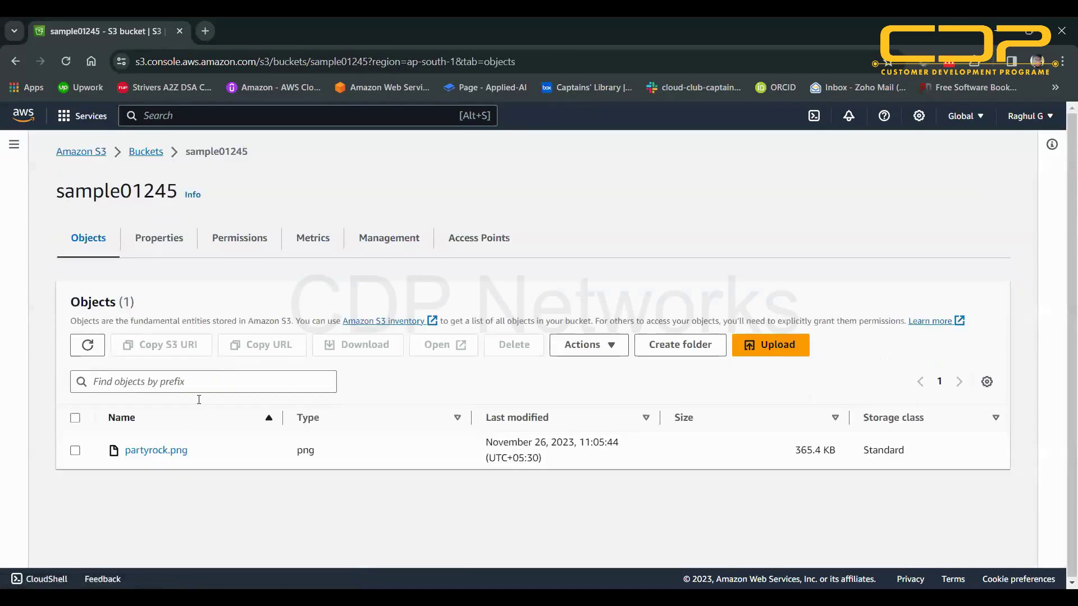
# - Open the details of partyrock.png in the sample01245 bucket and copy the link address of its object URL
pyautogui.click(156, 452)
pyautogui.scroll(-5, 481, 388)
pyautogui.scroll(2, 481, 388)
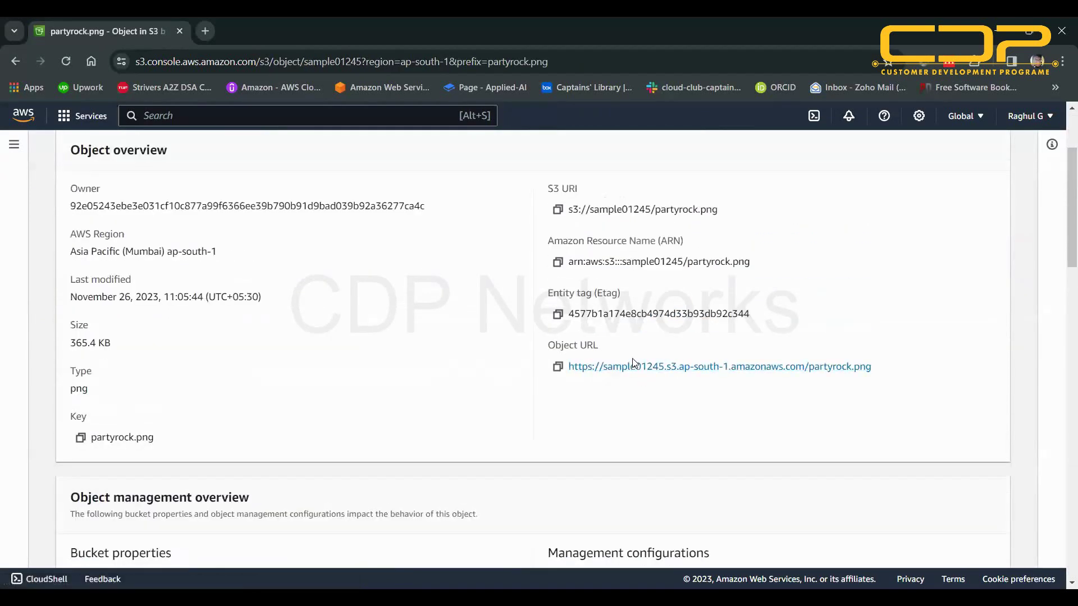
pyautogui.rightClick(632, 374)
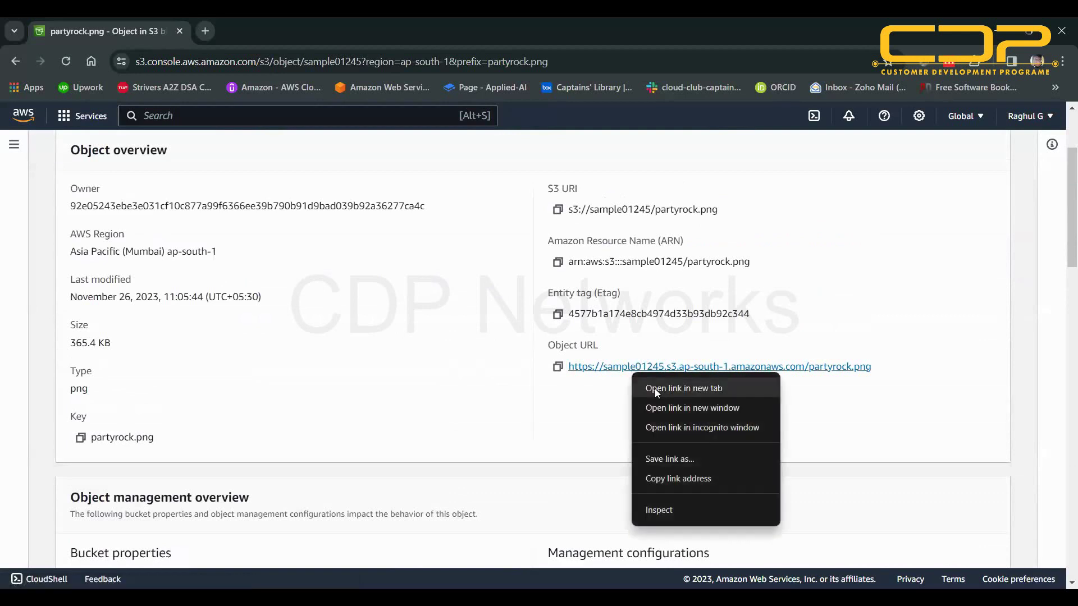
pyautogui.click(667, 480)
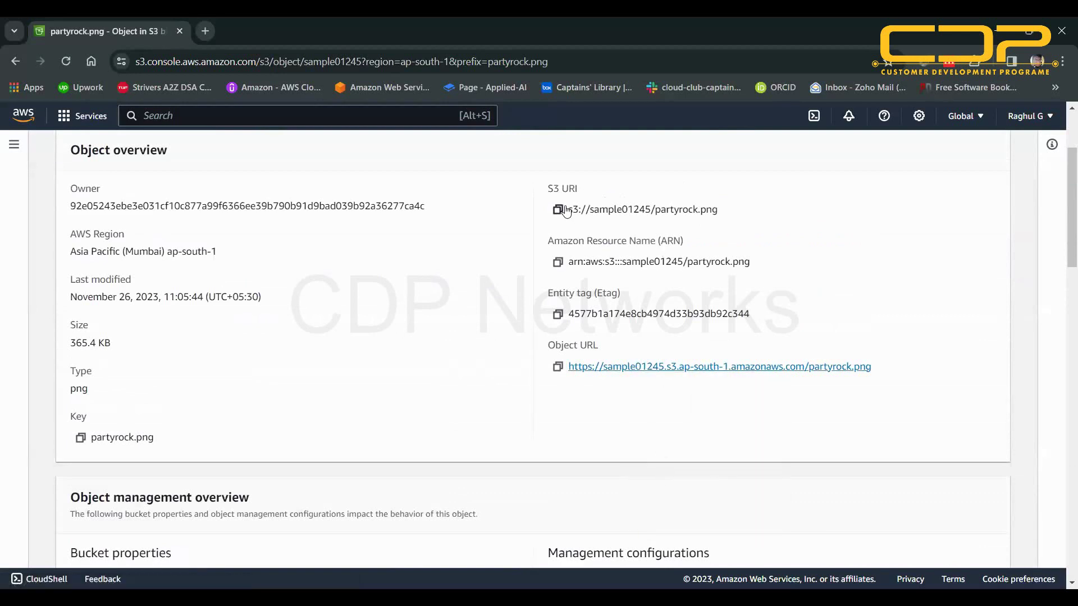
pyautogui.scroll(2, 661, 251)
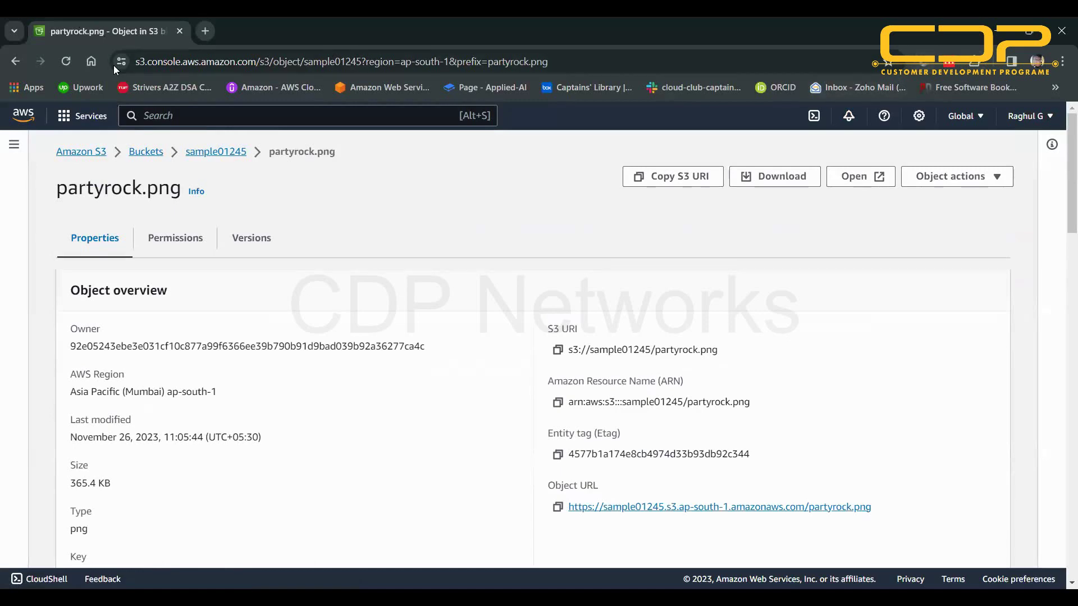
pyautogui.hotkey('ctrl', '-')
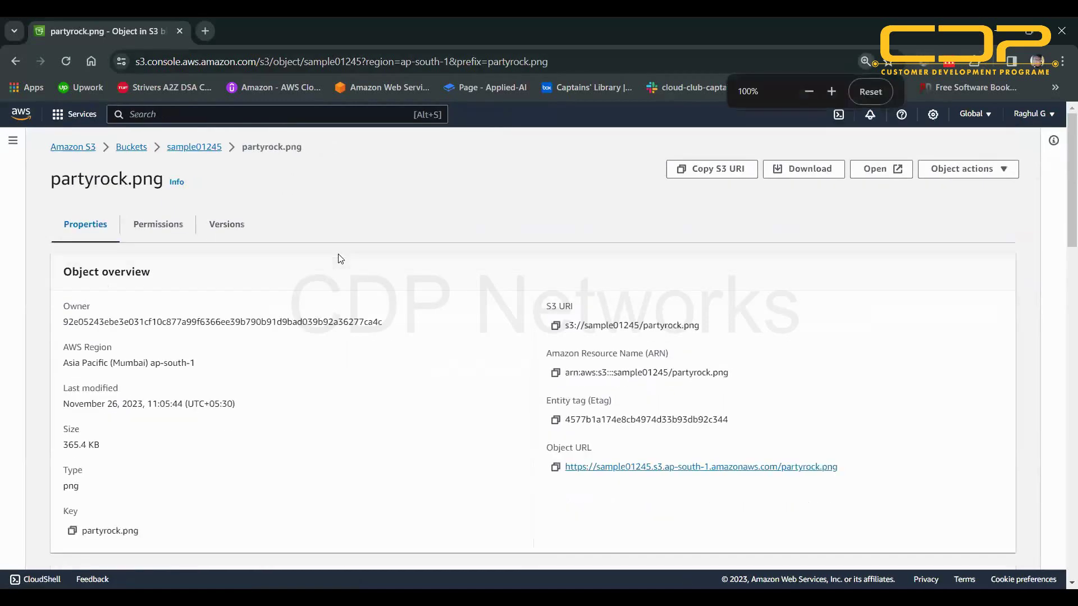
pyautogui.hotkey('ctrl', '+')
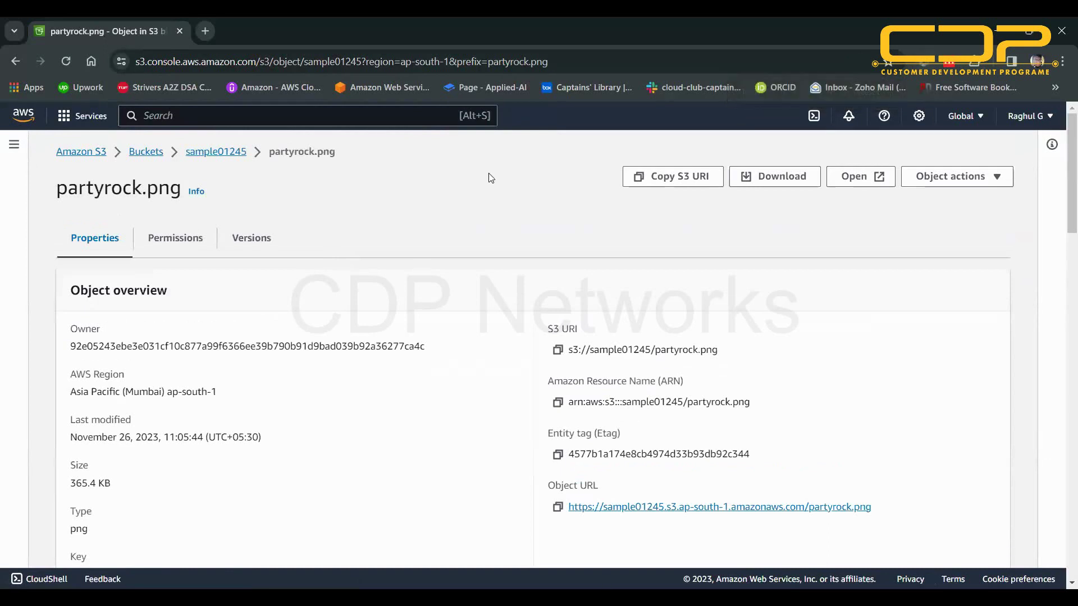
pyautogui.click(212, 37)
pyautogui.write('https://sample01245.s3.ap-south-1.amazonaws.com/partyrock.png')
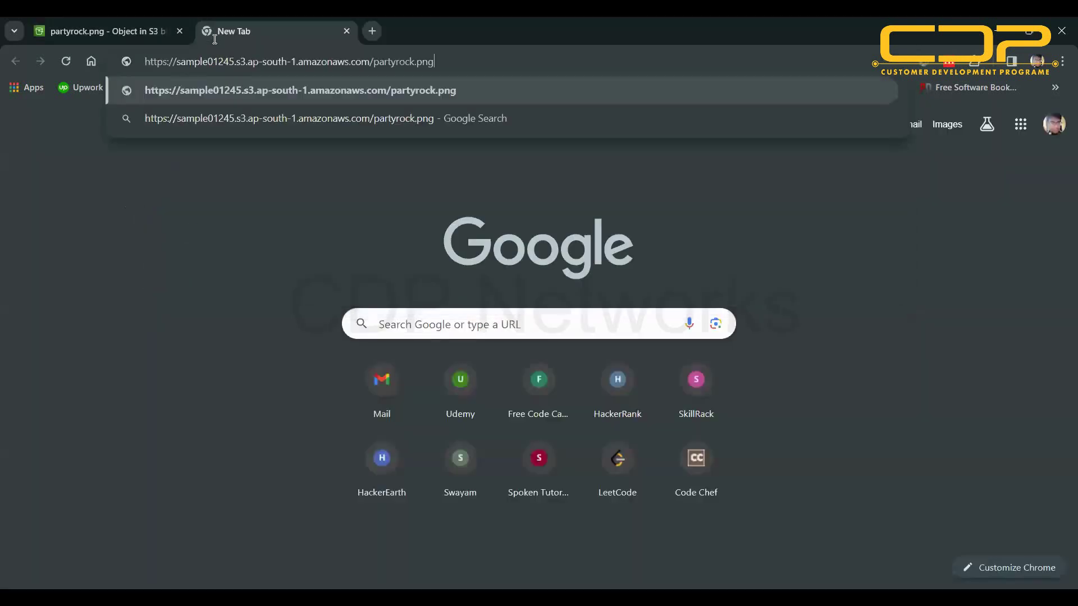
pyautogui.press('Return')
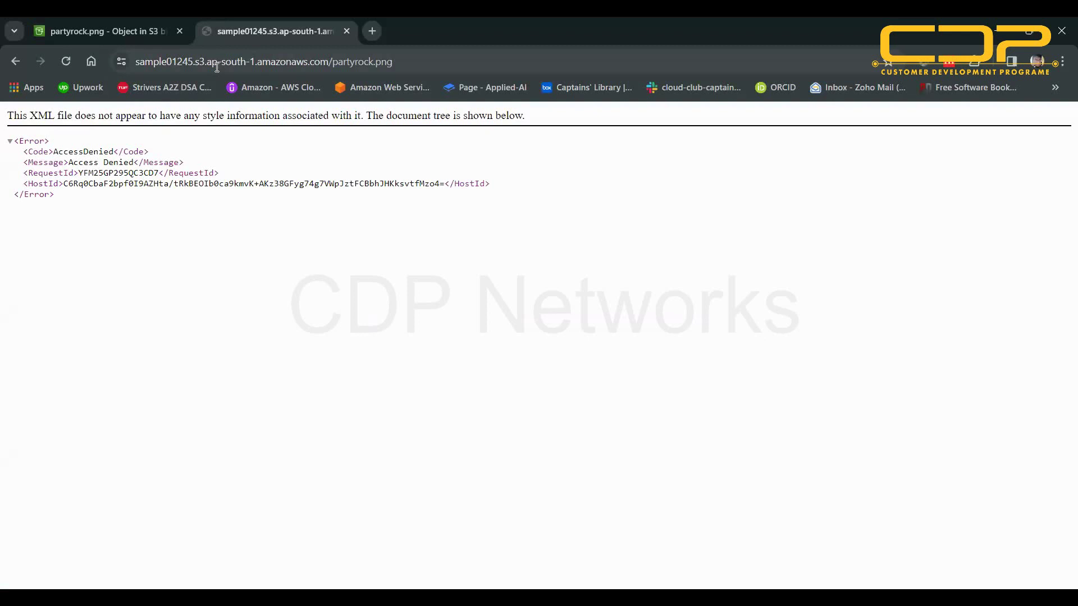
# - Return to the S3 bucket list, open sample01245 and review the edit actions offered for partyrock.png, including Make public using ACL
pyautogui.click(95, 31)
pyautogui.scroll(-2, 177, 228)
pyautogui.scroll(2, 177, 227)
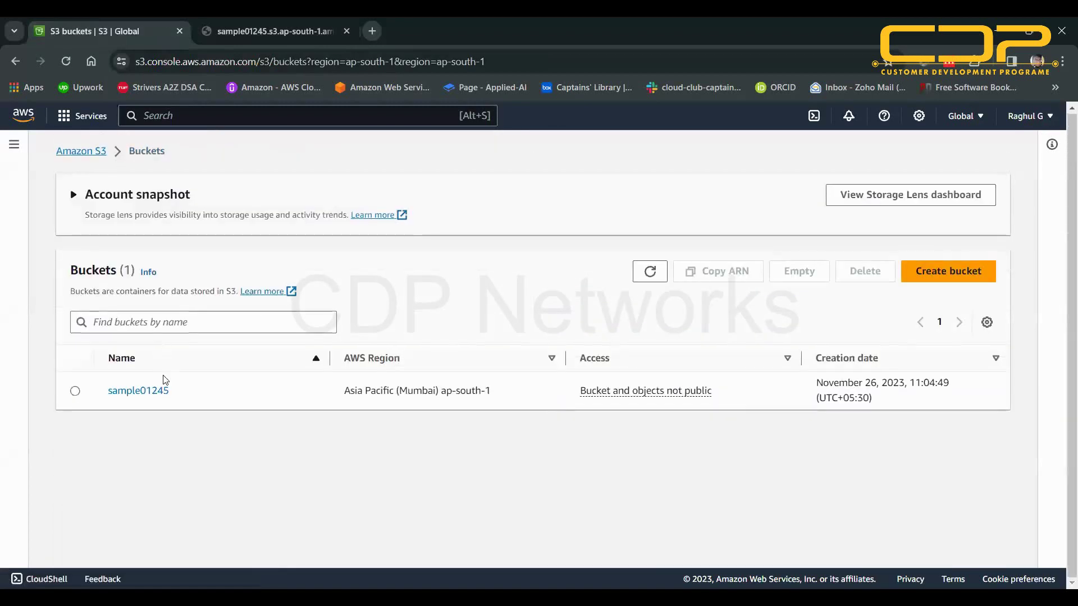
pyautogui.click(254, 396)
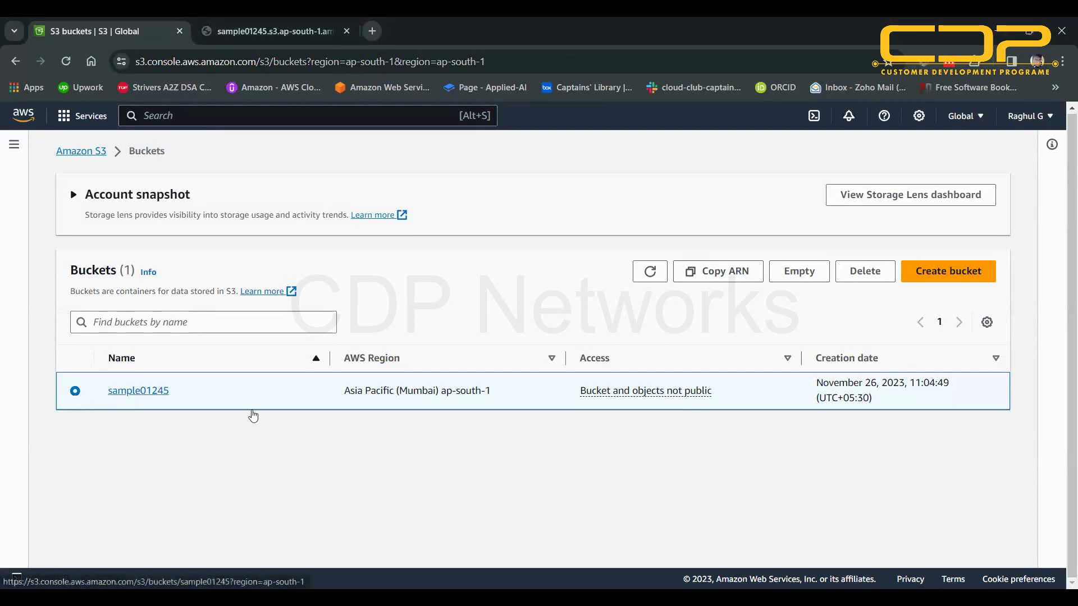
pyautogui.click(118, 395)
pyautogui.click(75, 449)
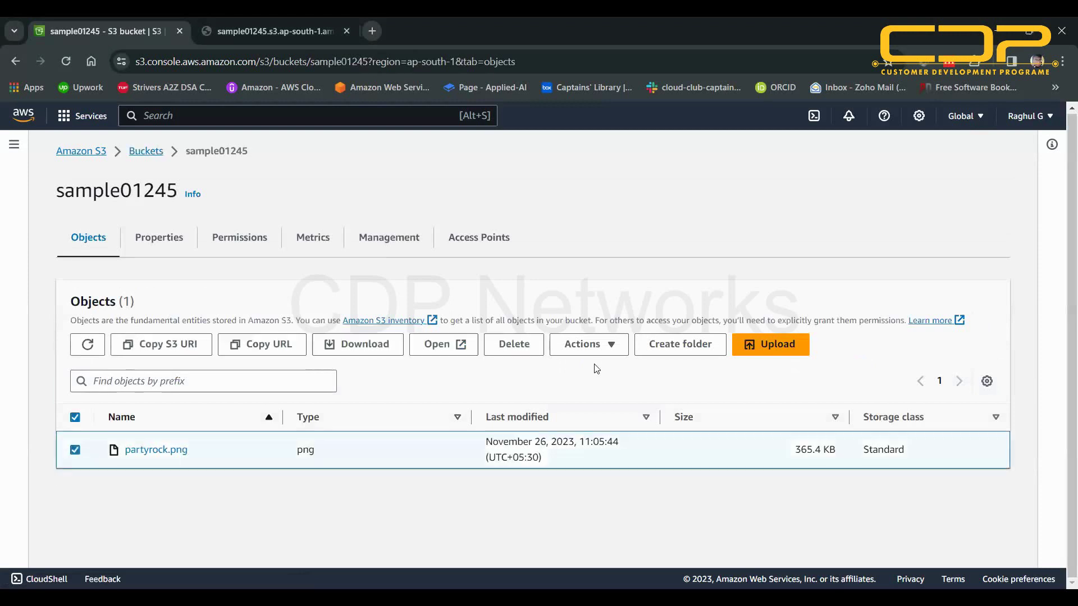
pyautogui.click(592, 353)
pyautogui.scroll(-2, 615, 446)
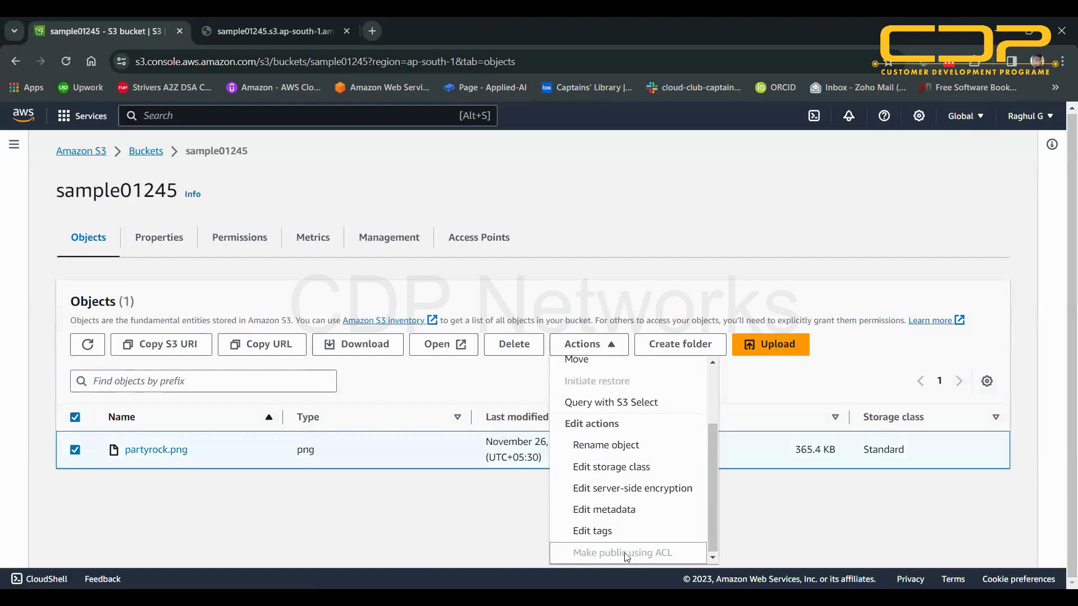
pyautogui.click(298, 493)
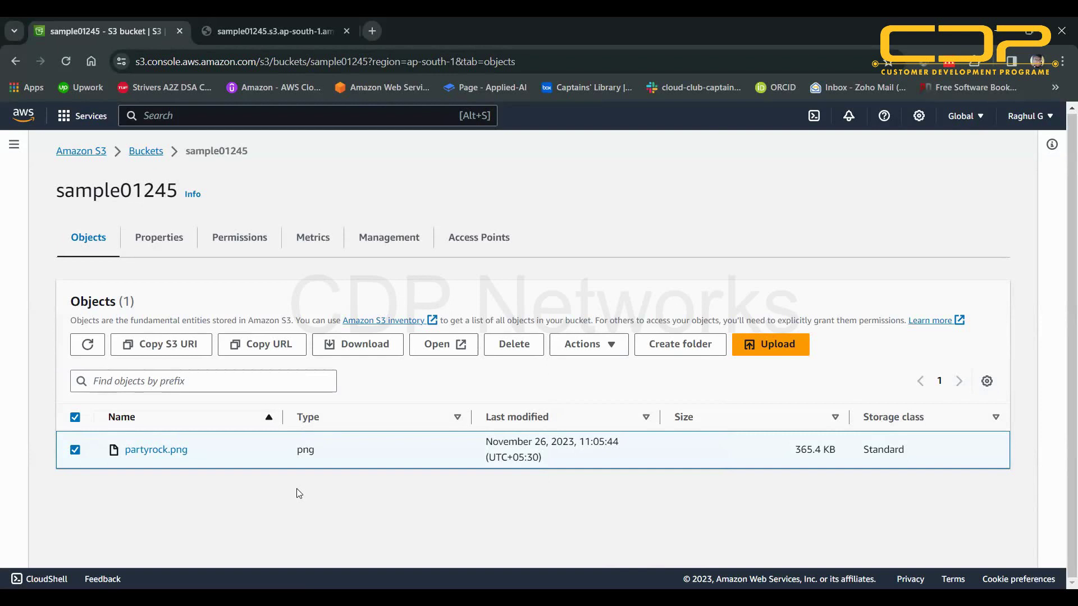
# - Examine the access control list, properties and available object actions of partyrock.png
pyautogui.click(166, 456)
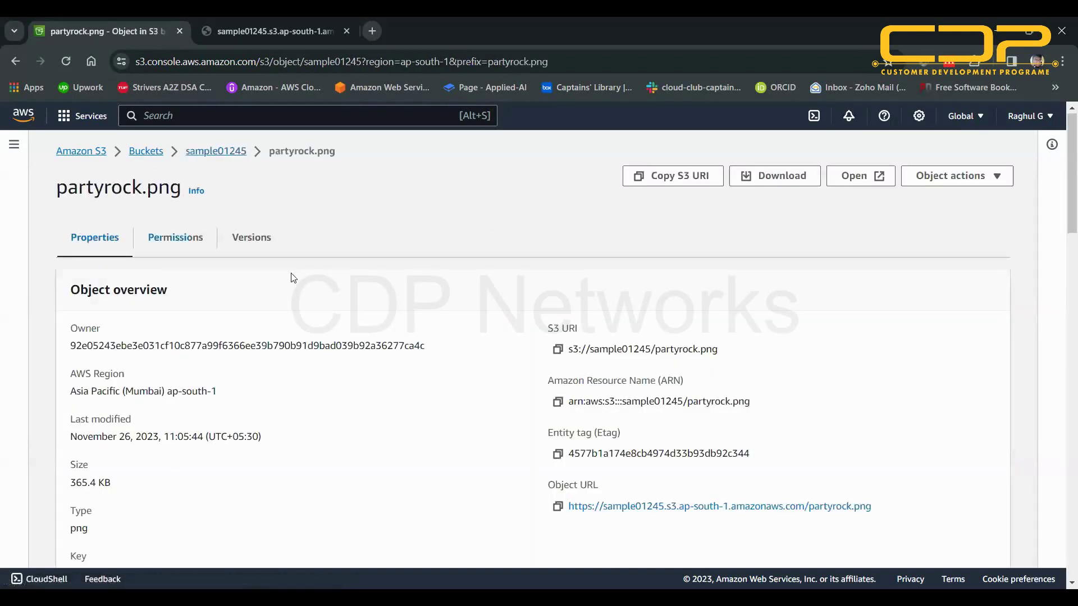
pyautogui.click(176, 237)
pyautogui.scroll(-2, 240, 409)
pyautogui.scroll(2, 233, 406)
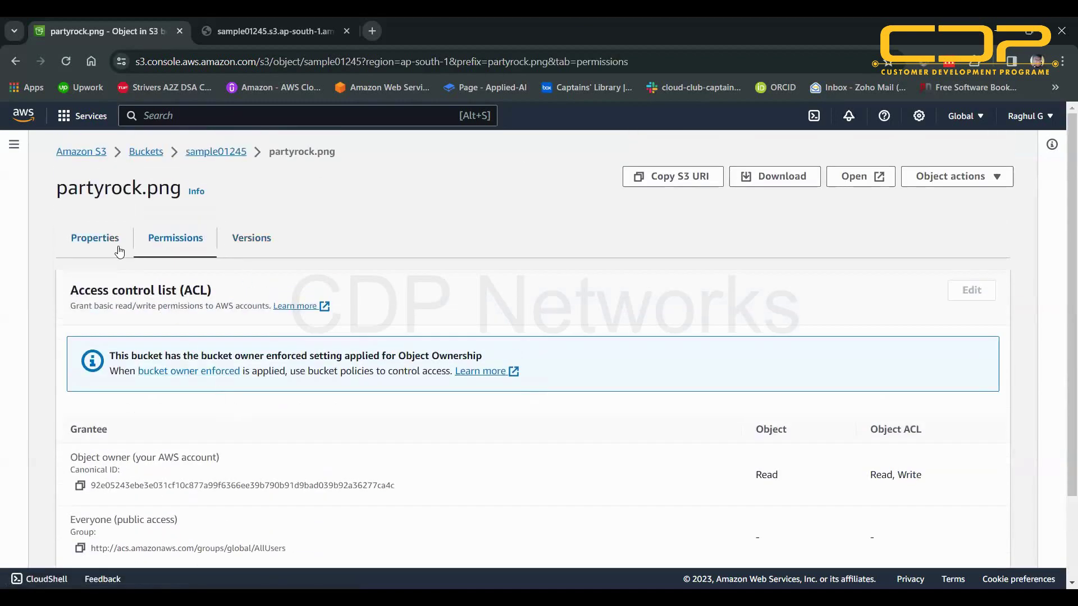
pyautogui.click(96, 254)
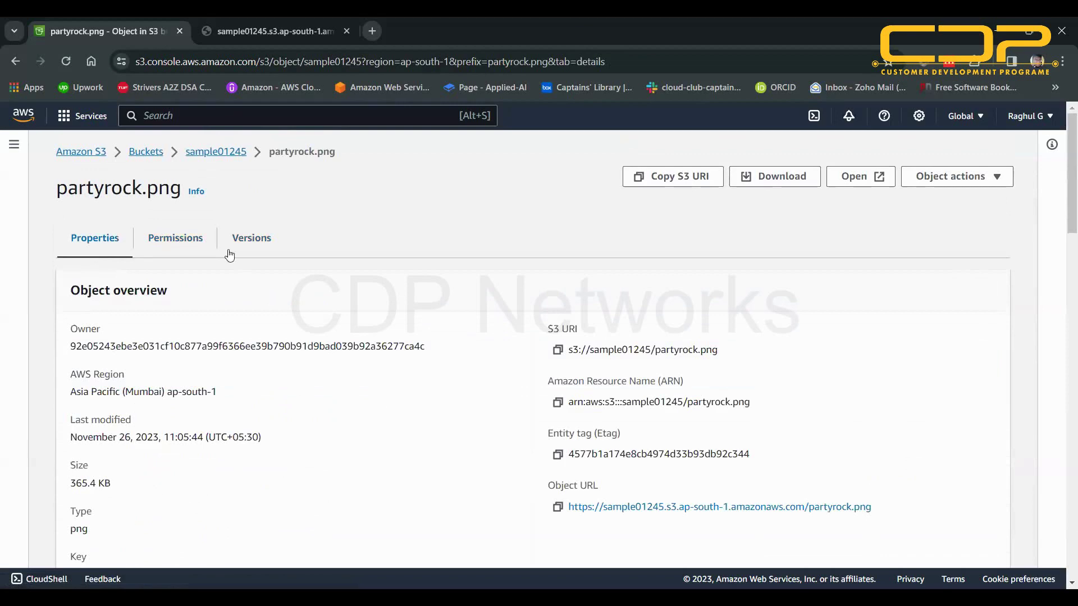
pyautogui.click(1004, 178)
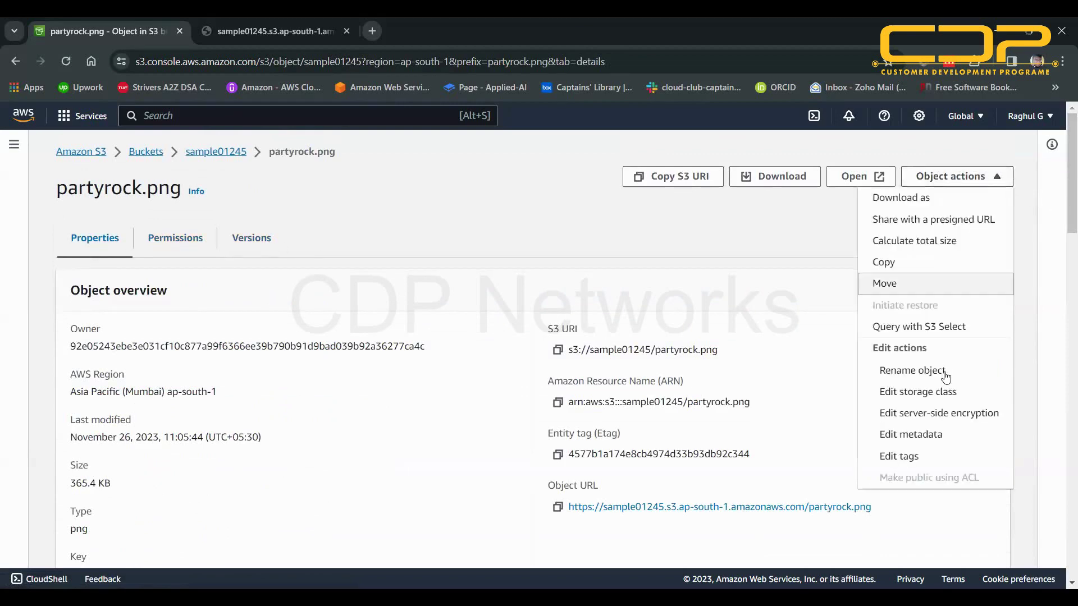
pyautogui.scroll(-2, 938, 367)
pyautogui.scroll(2, 915, 368)
pyautogui.scroll(-6, 854, 296)
pyautogui.scroll(-6, 854, 296)
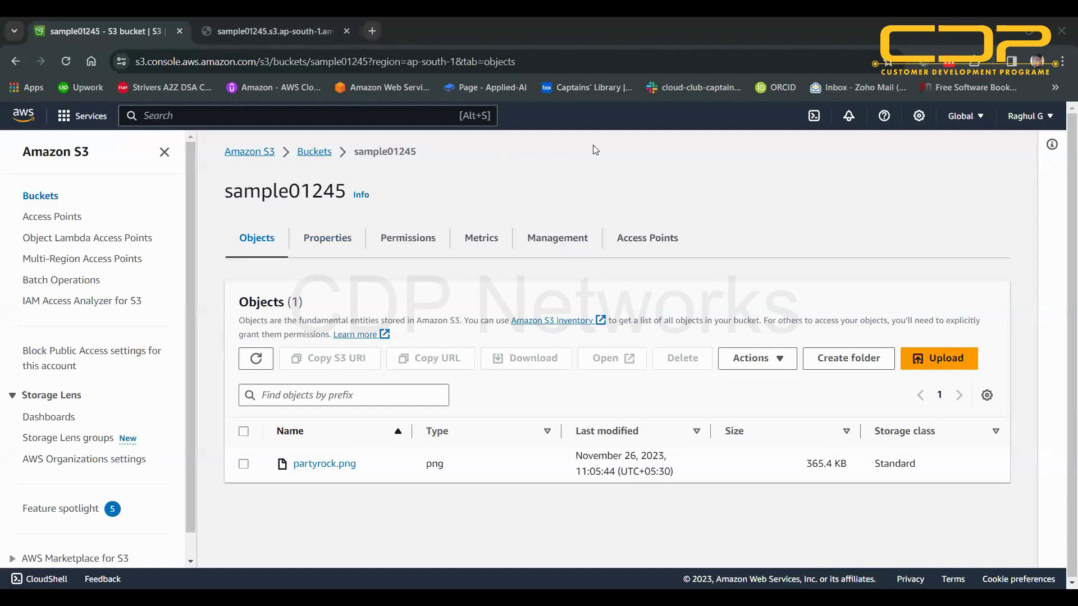
# - Select partyrock.png in the sample01245 bucket and check the Make public using ACL action
pyautogui.click(244, 464)
pyautogui.click(754, 358)
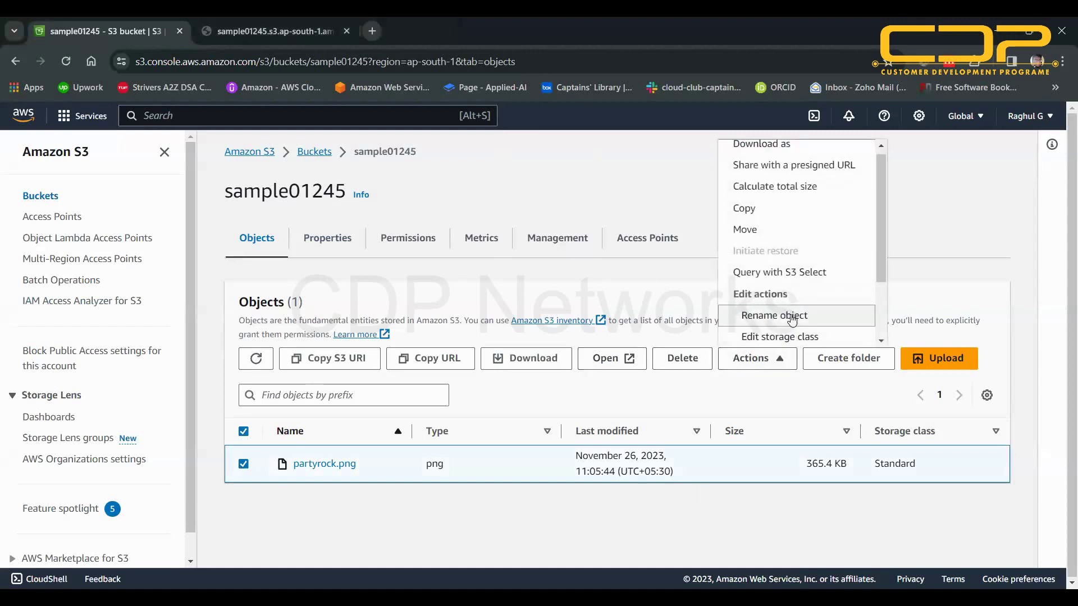
pyautogui.scroll(-2, 788, 313)
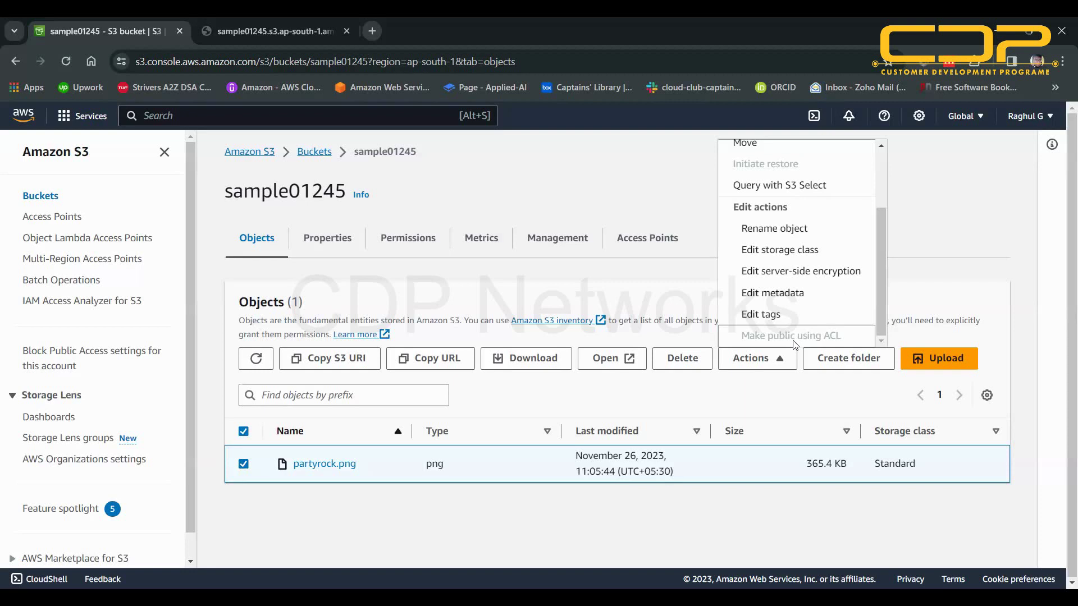
pyautogui.click(679, 289)
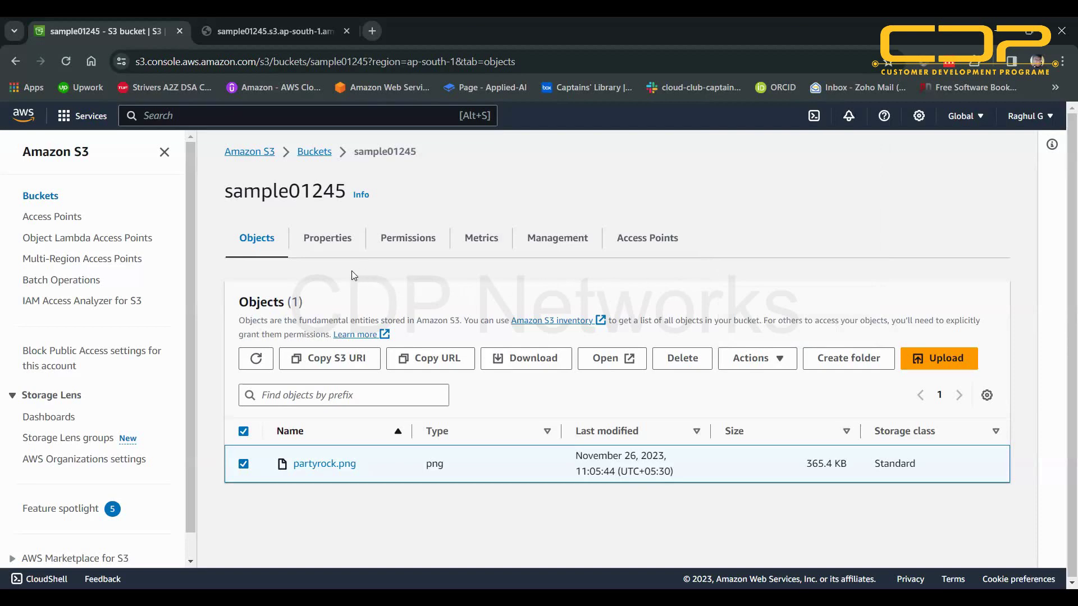
# - Turn off Block all public access for the sample01245 bucket, confirm the change with "confirm" and dismiss the notification
pyautogui.click(406, 253)
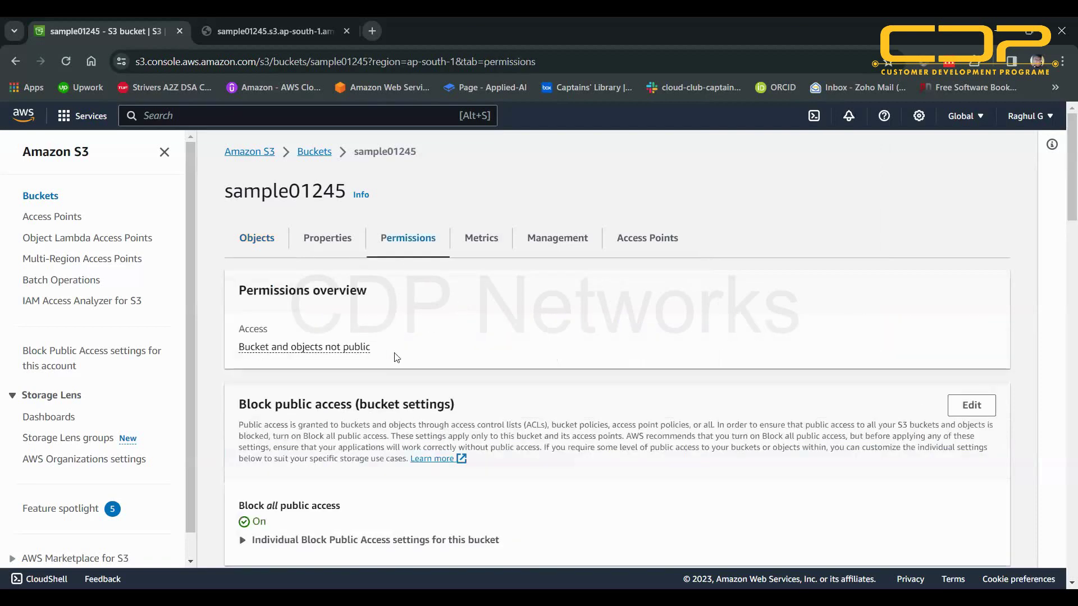
pyautogui.scroll(-3, 623, 370)
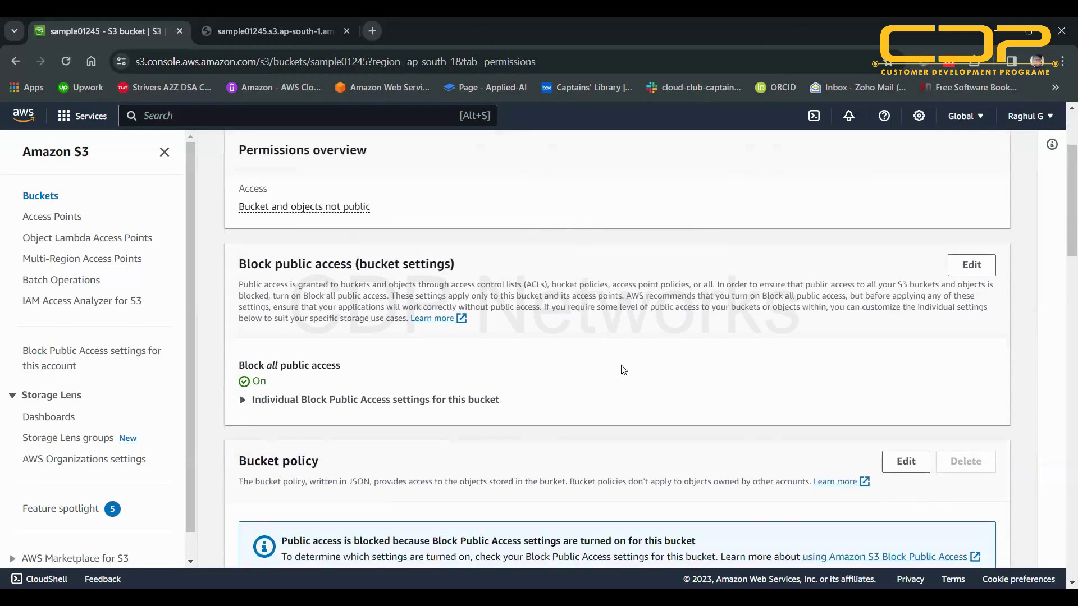
pyautogui.click(971, 265)
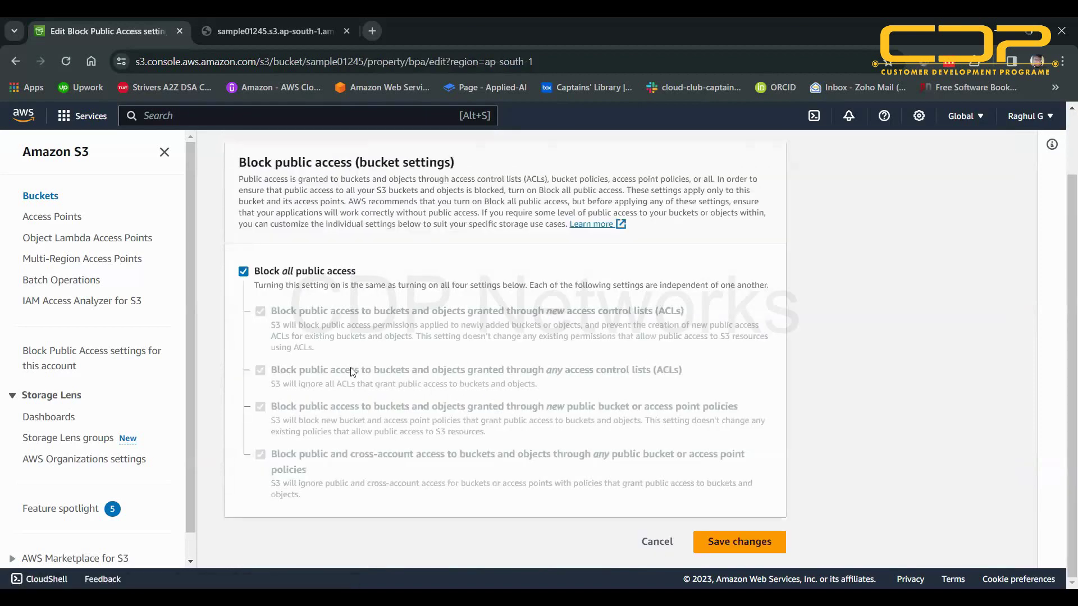
pyautogui.click(247, 274)
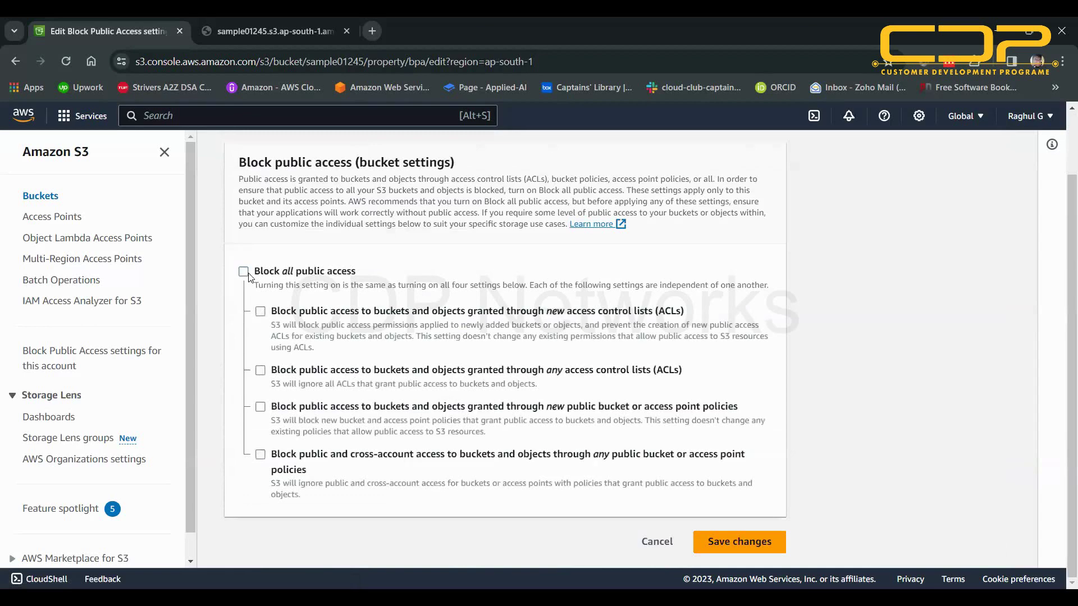
pyautogui.click(709, 544)
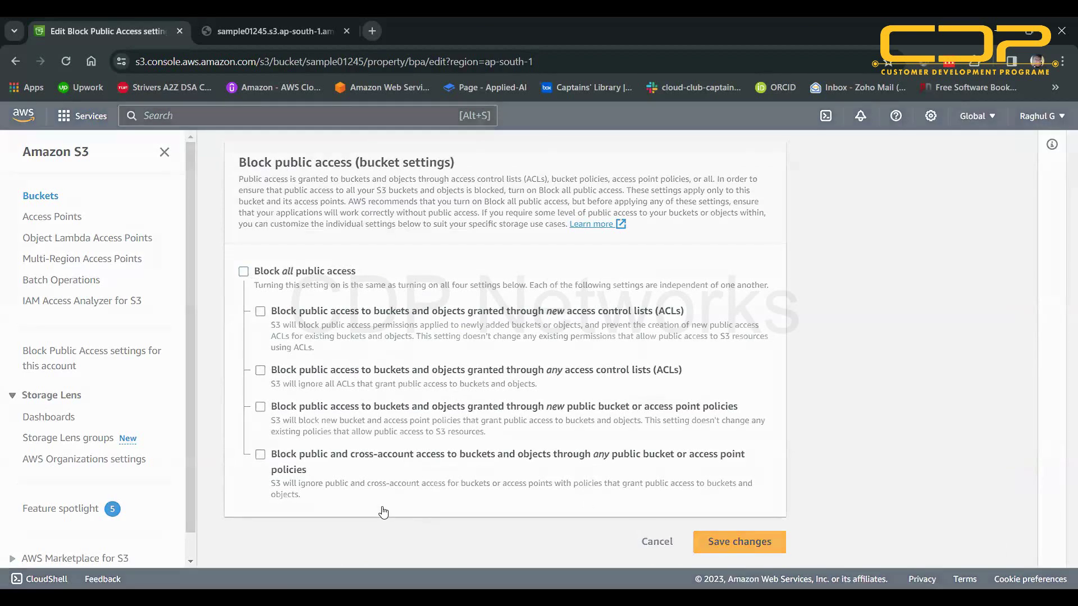
pyautogui.click(391, 393)
pyautogui.write('conf')
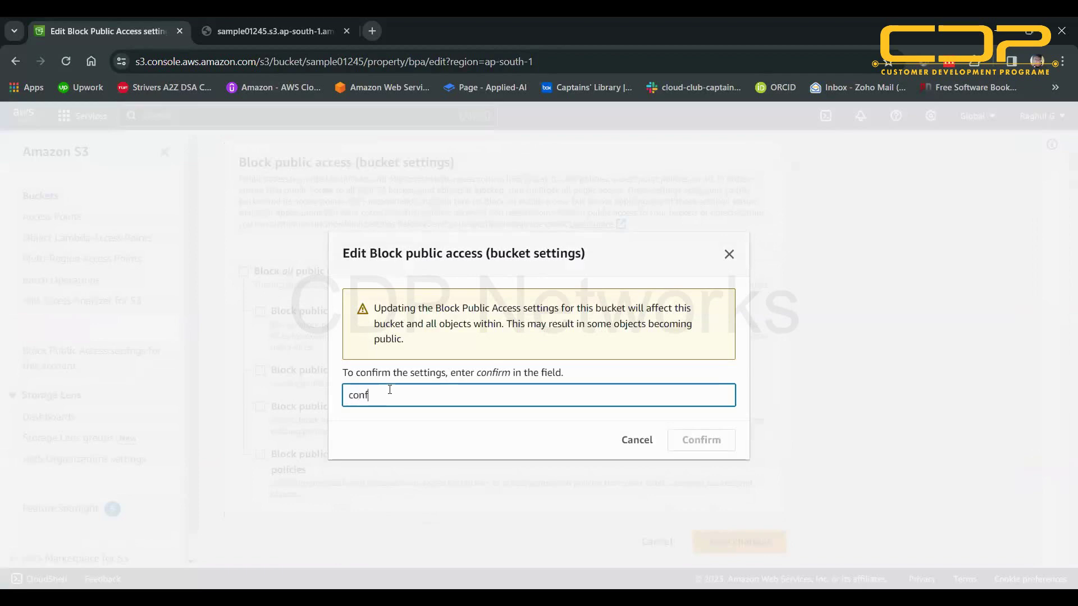
pyautogui.write('irm')
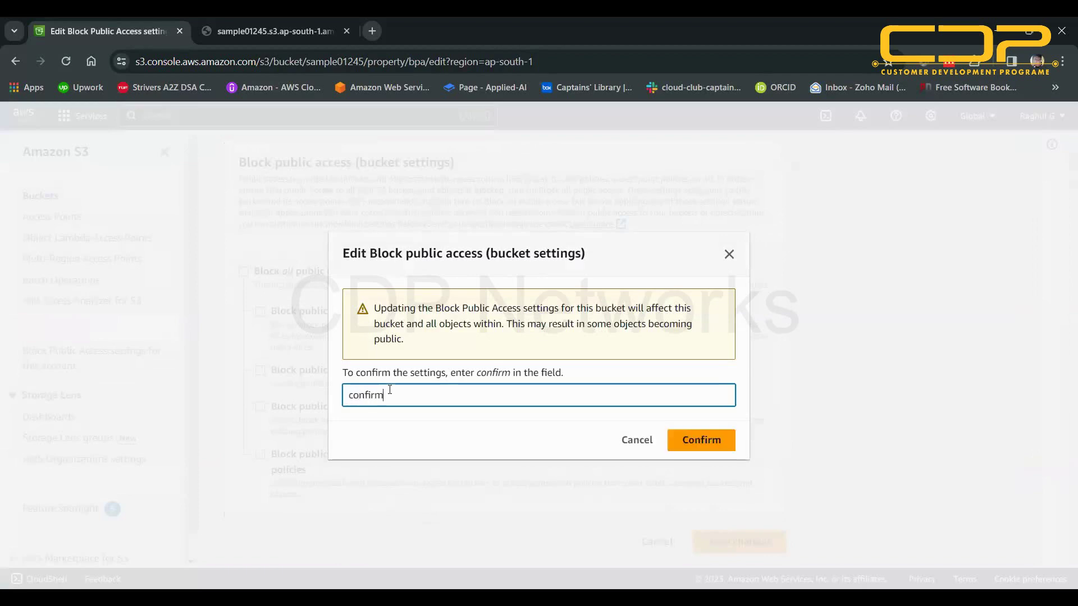
pyautogui.click(720, 443)
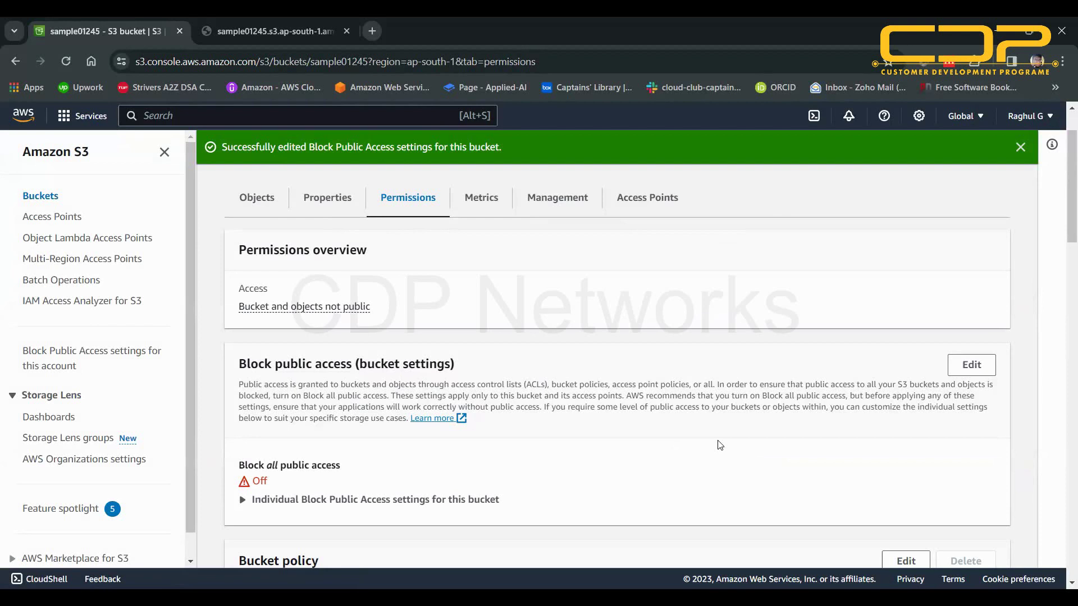
pyautogui.click(1018, 146)
# - Reload the partyrock.png object URL in its browser tab to test public access
pyautogui.scroll(2, 274, 247)
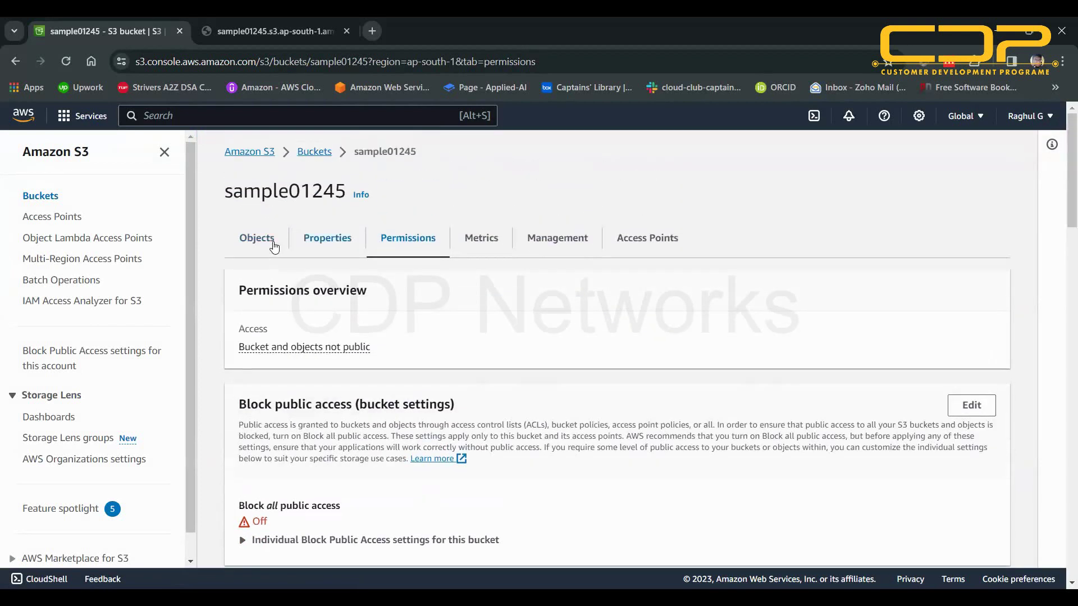
pyautogui.click(234, 31)
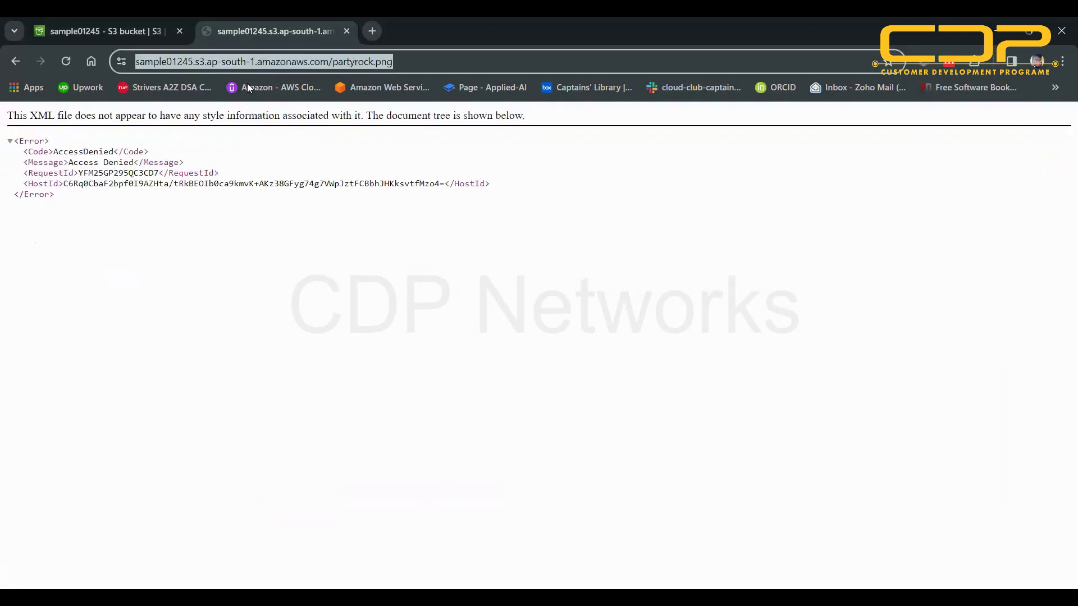
pyautogui.click(308, 56)
pyautogui.press('Return')
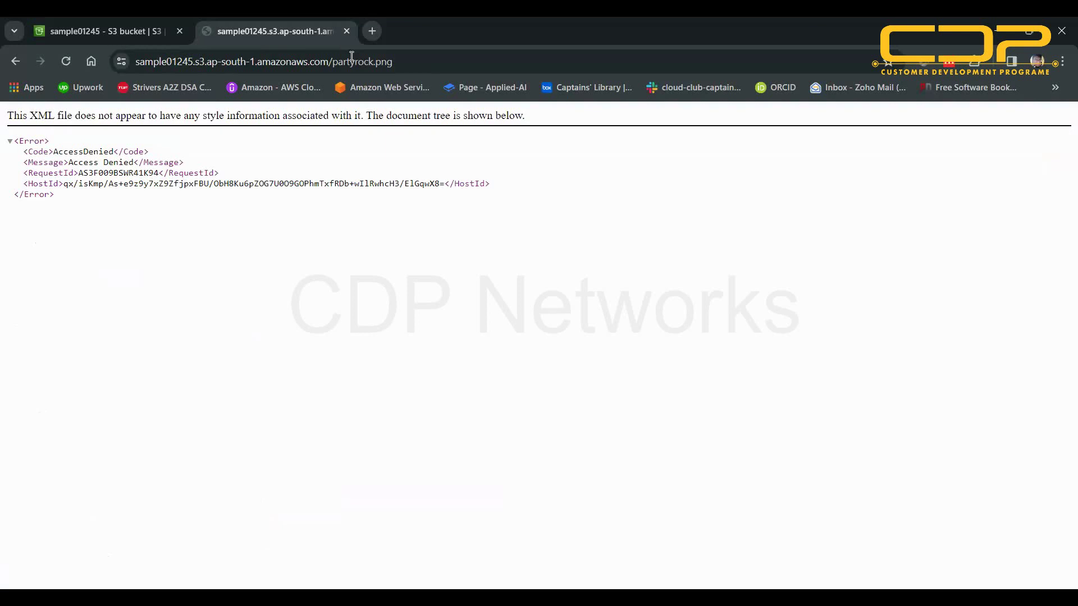
# - Return to the bucket's objects, select partyrock.png and recheck the Make public using ACL action
pyautogui.click(94, 27)
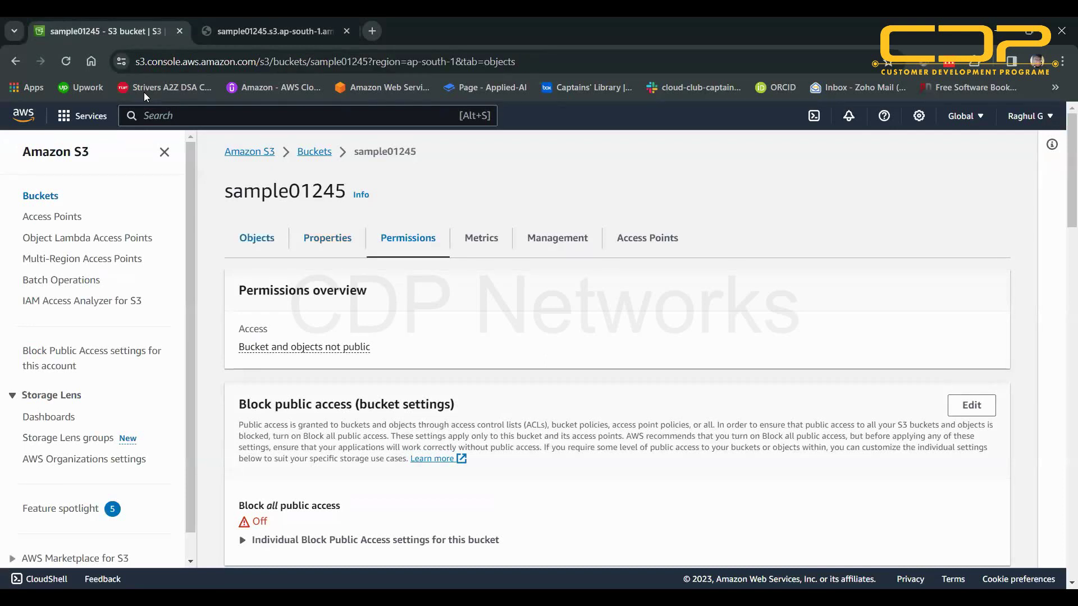
pyautogui.click(256, 237)
pyautogui.click(244, 465)
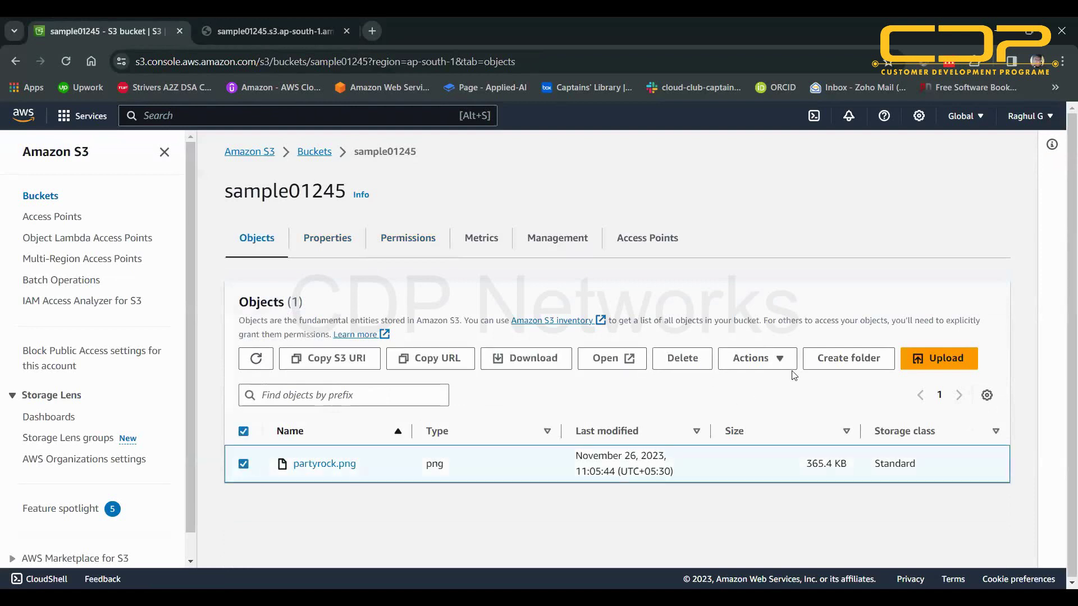
pyautogui.click(757, 358)
pyautogui.scroll(-3, 778, 321)
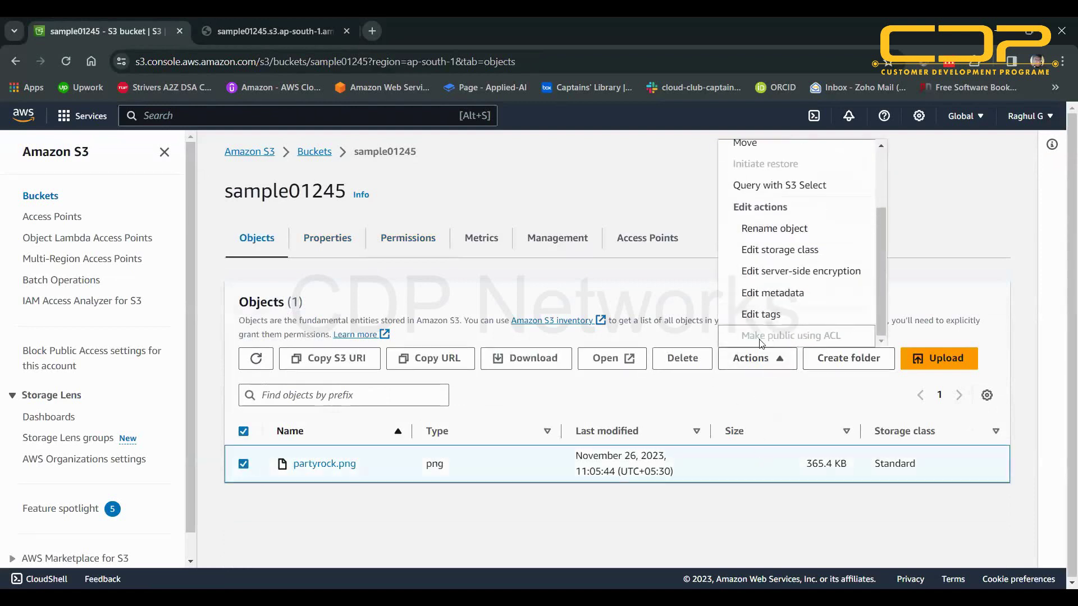
# - Enable ACLs in the Object Ownership settings linked from partyrock.png's permissions, acknowledge that ACLs will be restored, save, and dismiss the notification
pyautogui.click(337, 464)
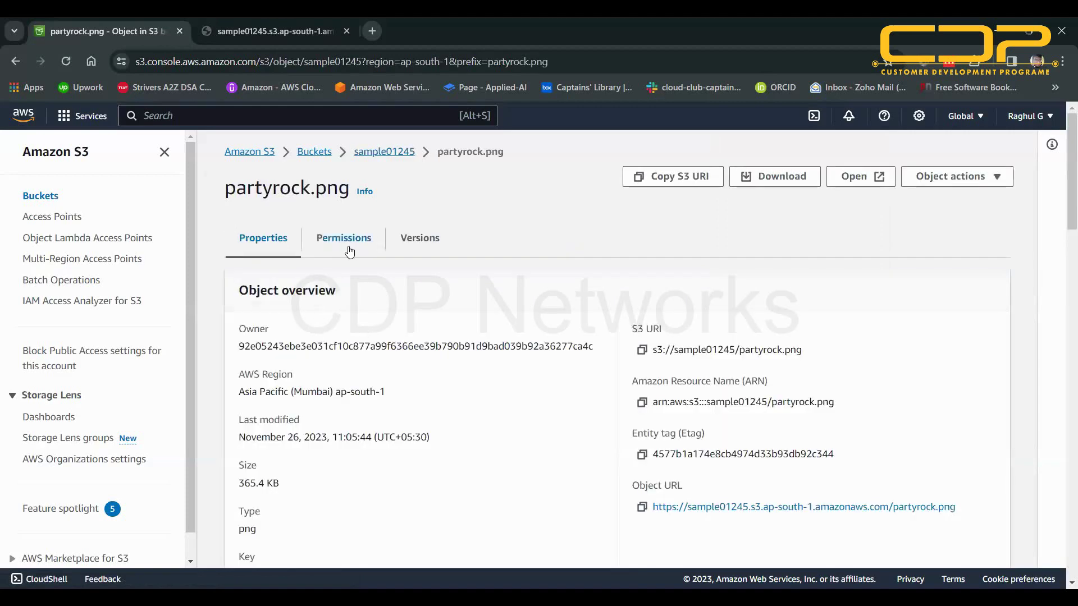
pyautogui.click(349, 251)
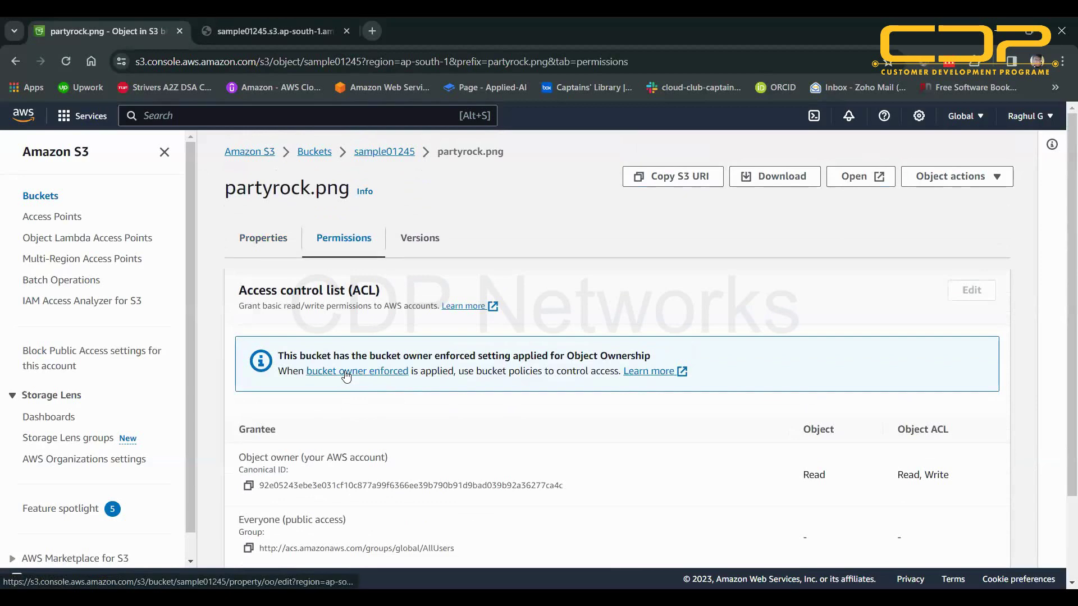
pyautogui.click(346, 373)
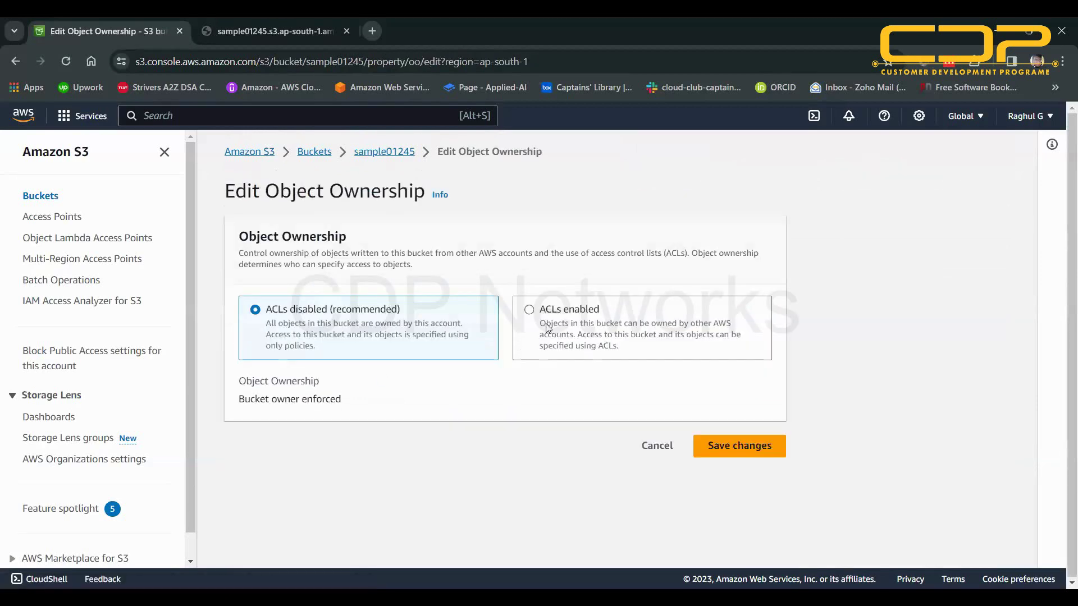
pyautogui.click(531, 312)
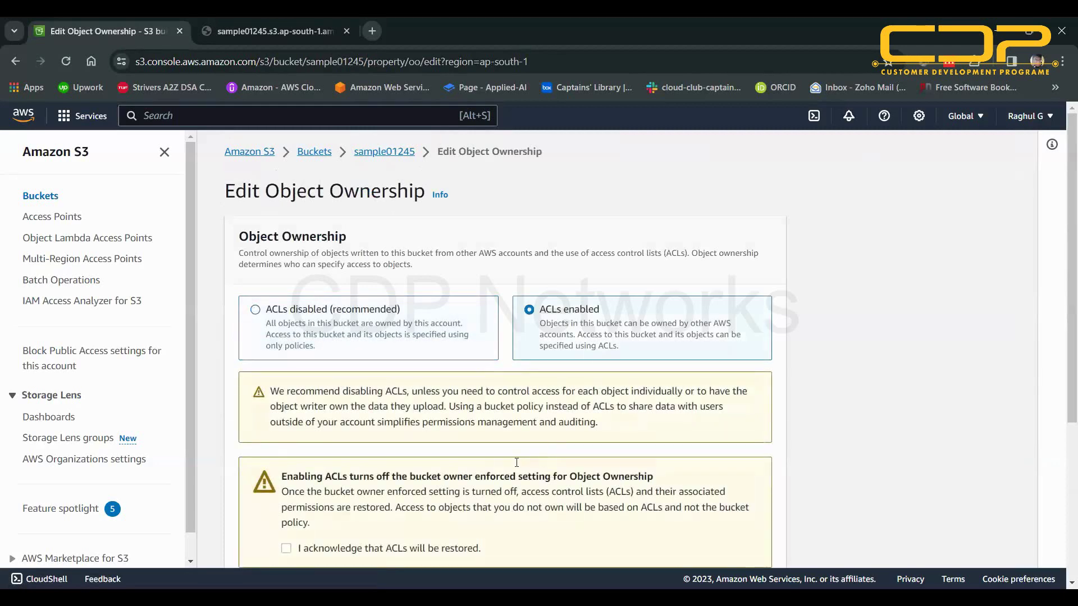
pyautogui.scroll(-2, 530, 376)
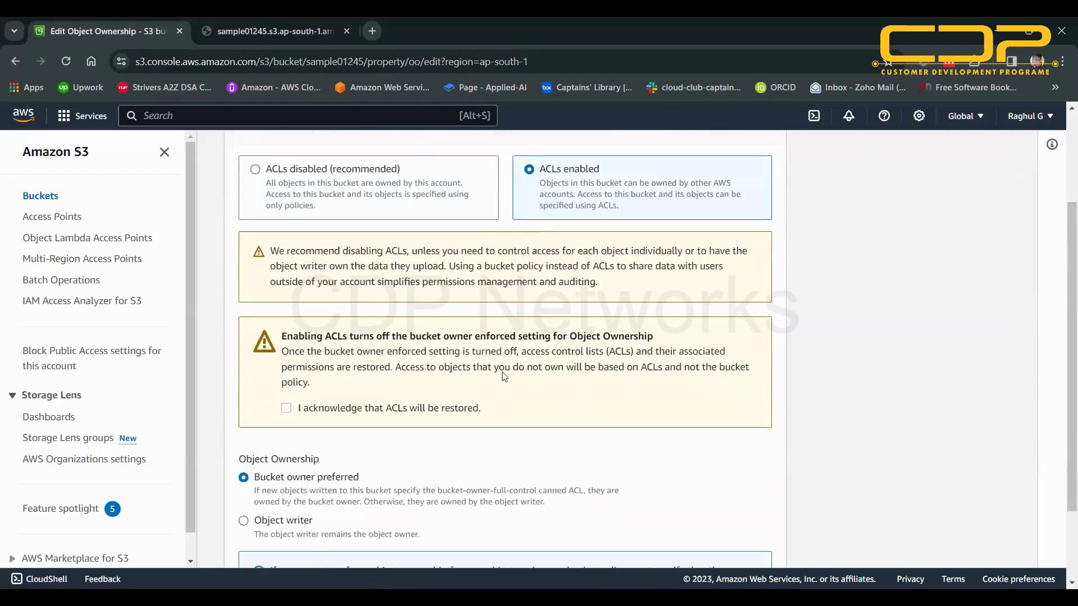
pyautogui.click(286, 409)
pyautogui.scroll(-2, 388, 397)
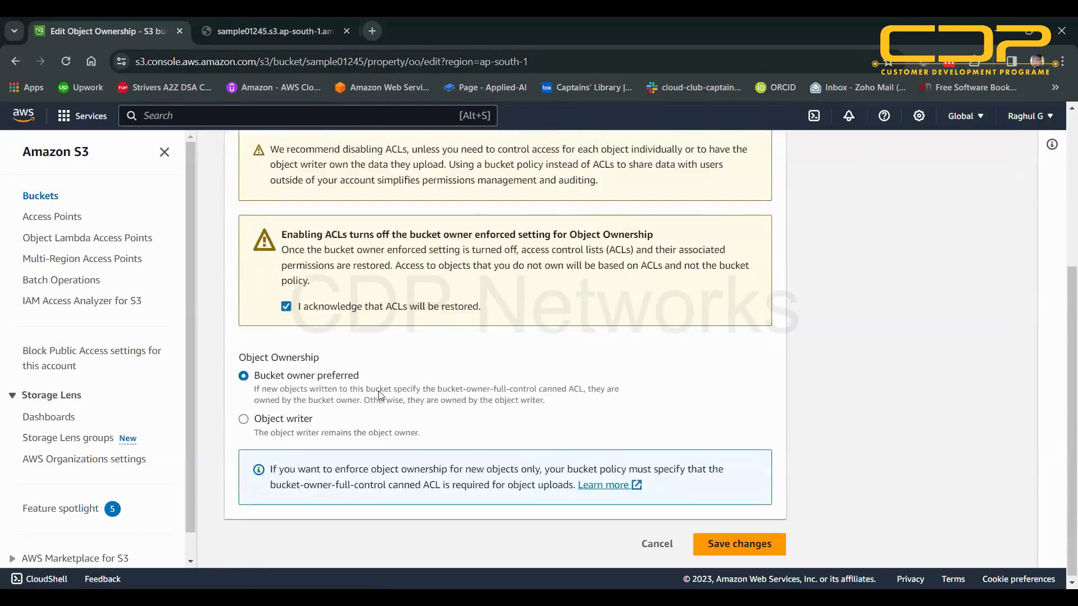
pyautogui.click(750, 541)
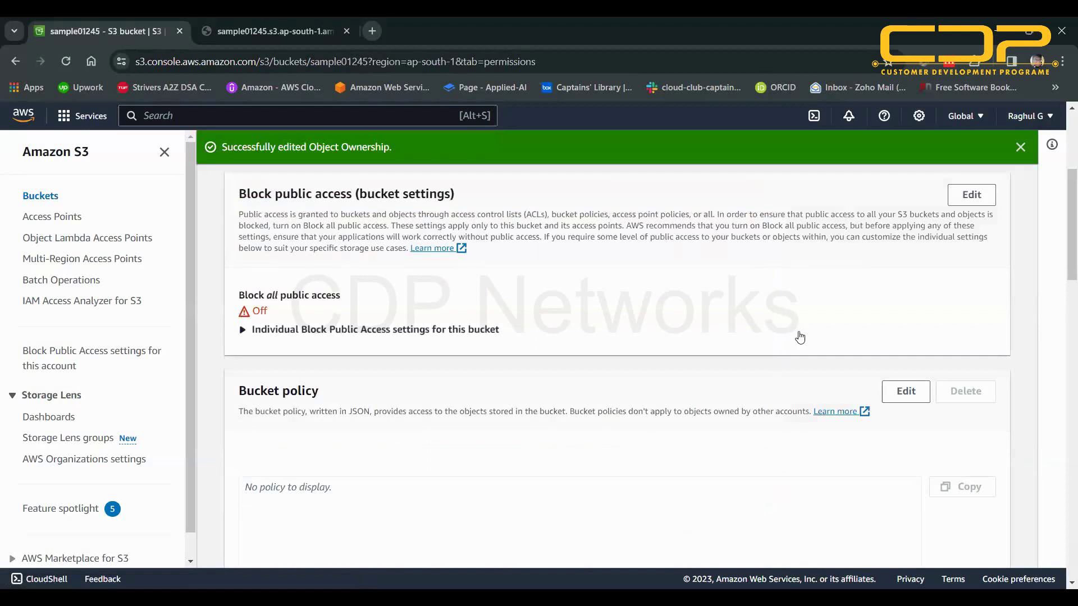
pyautogui.click(1018, 148)
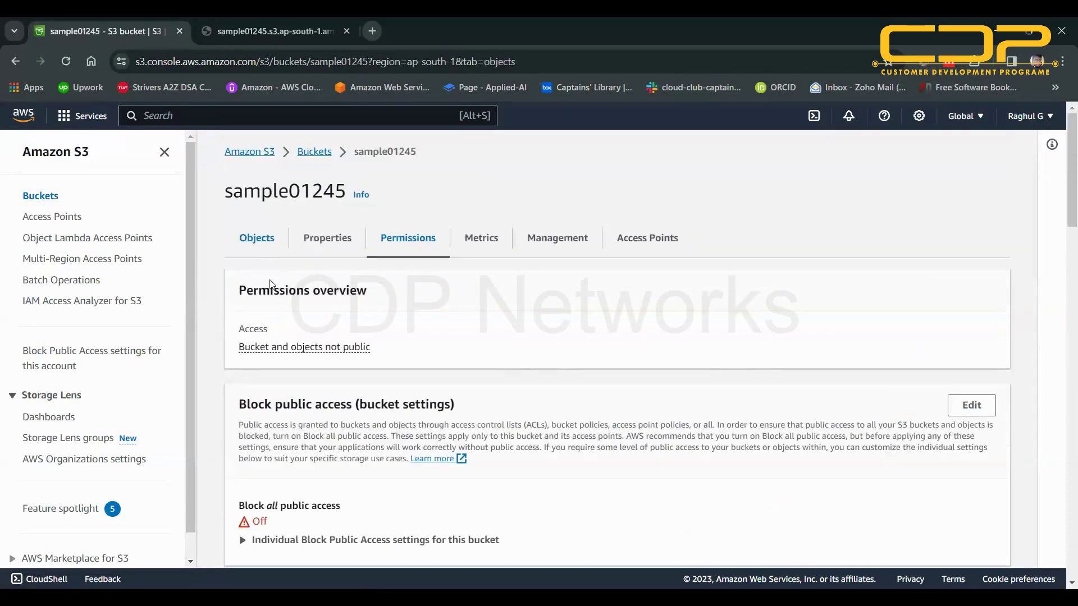
# - Make partyrock.png in the sample01245 bucket public using ACL and close the status page
pyautogui.click(243, 464)
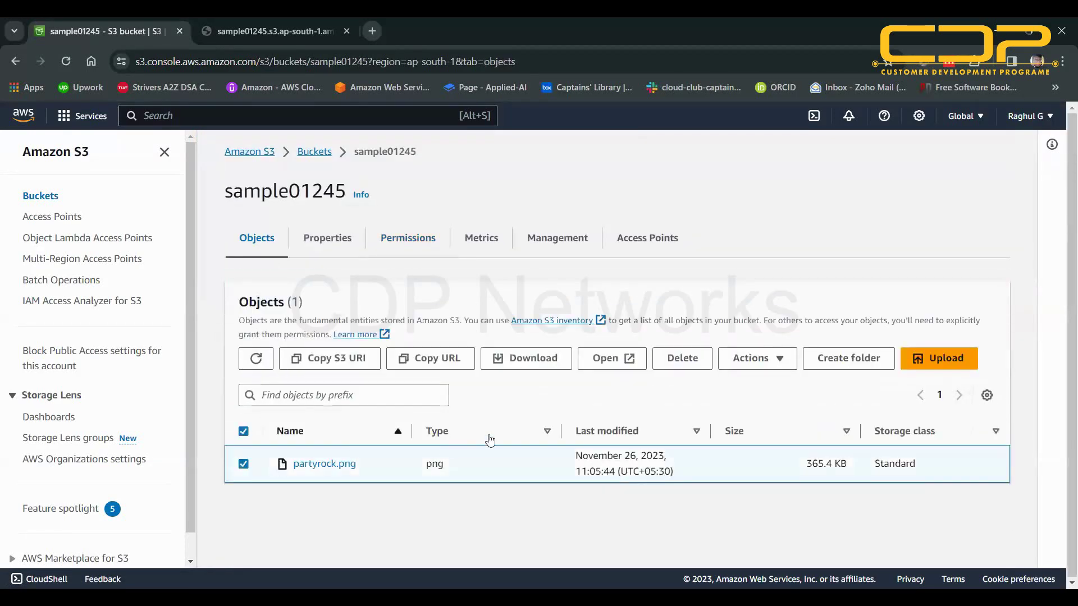
pyautogui.click(768, 361)
pyautogui.scroll(-3, 774, 314)
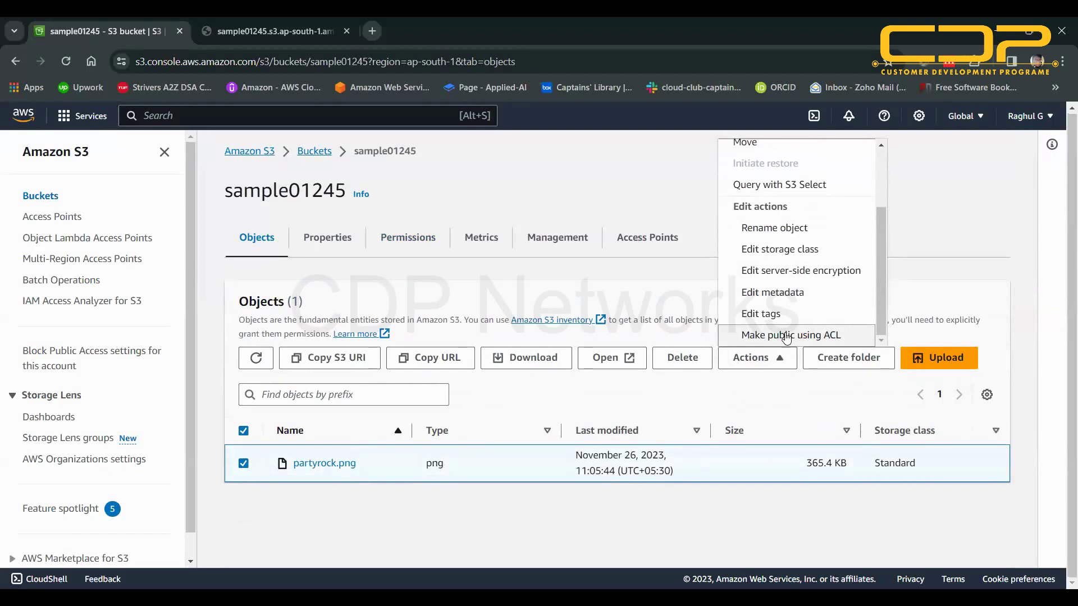
pyautogui.click(786, 336)
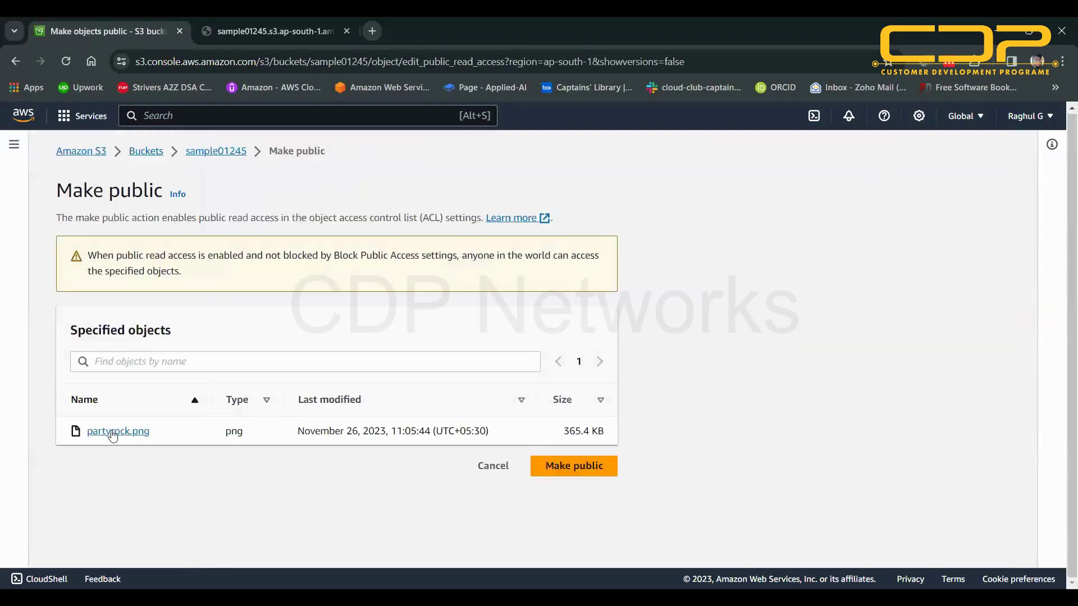
pyautogui.click(561, 465)
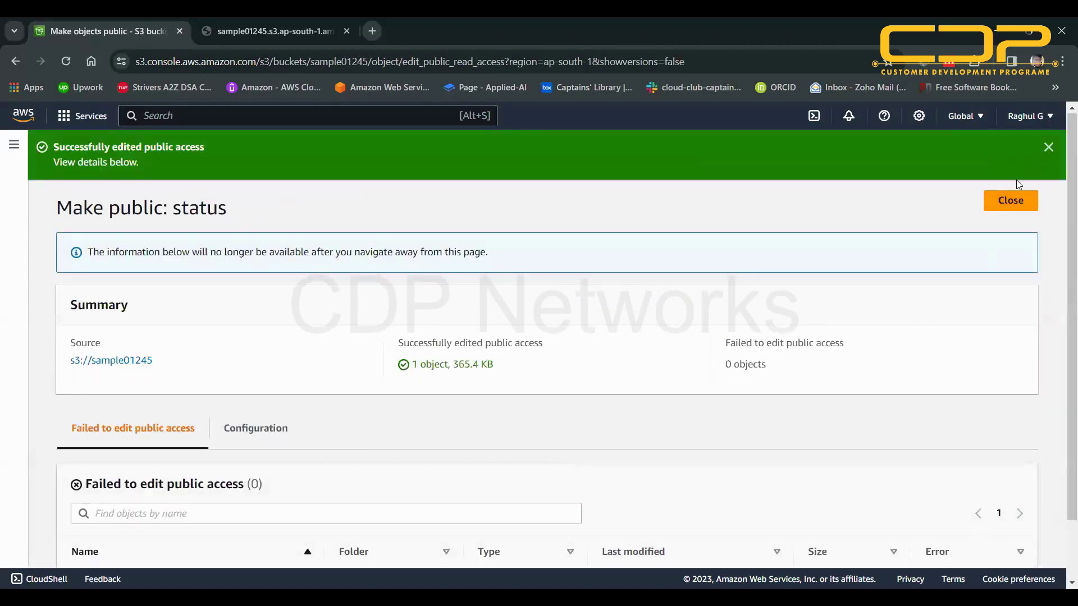
pyautogui.click(1011, 207)
# - Load the partyrock.png object URL again in its browser tab to test public access
pyautogui.click(275, 31)
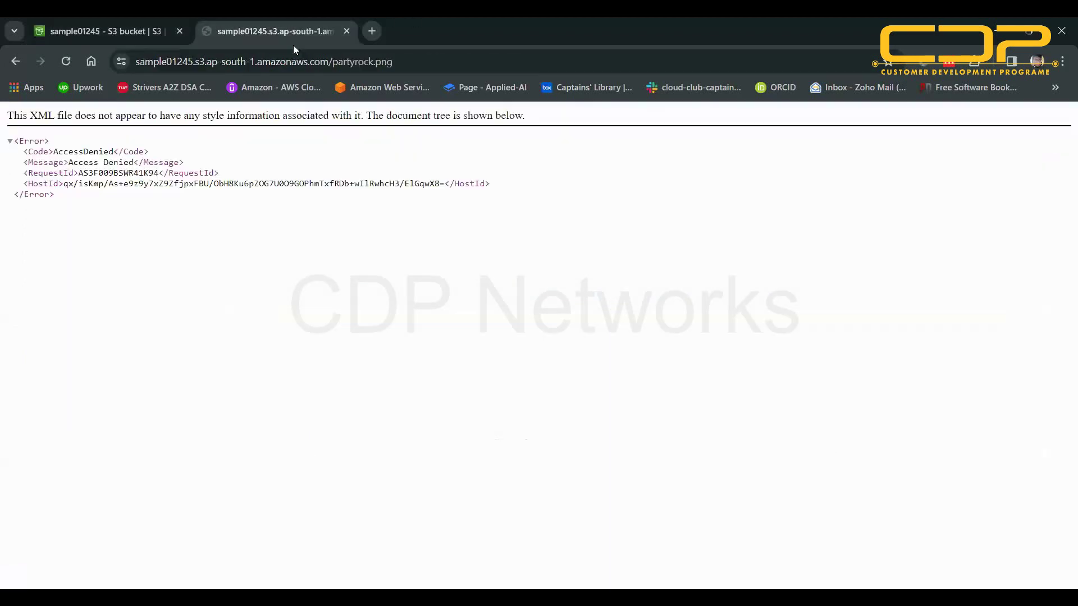
pyautogui.doubleClick(289, 66)
pyautogui.click(290, 66)
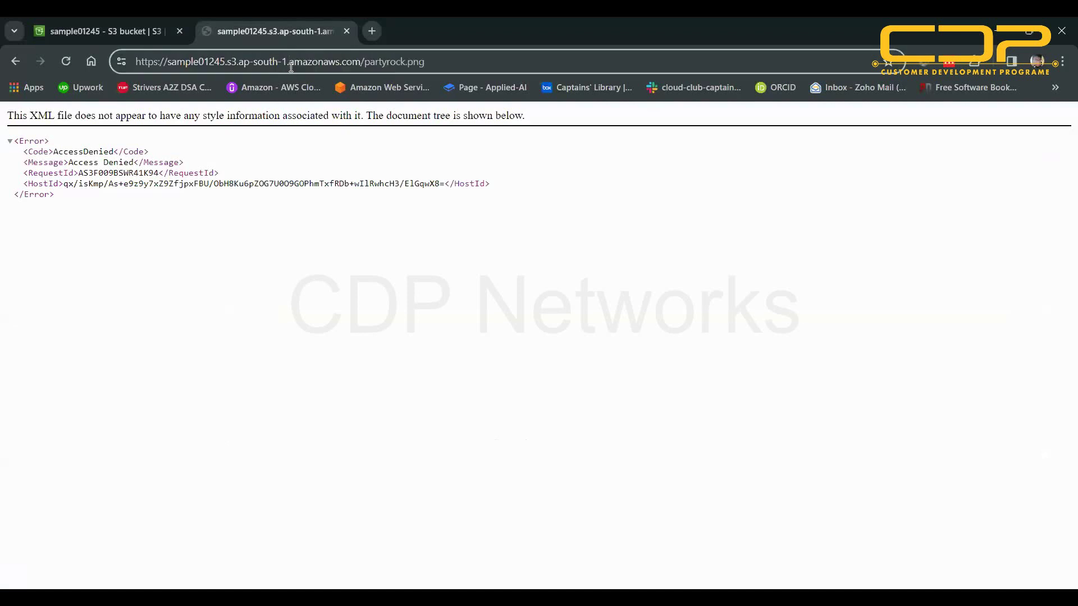
pyautogui.press('Return')
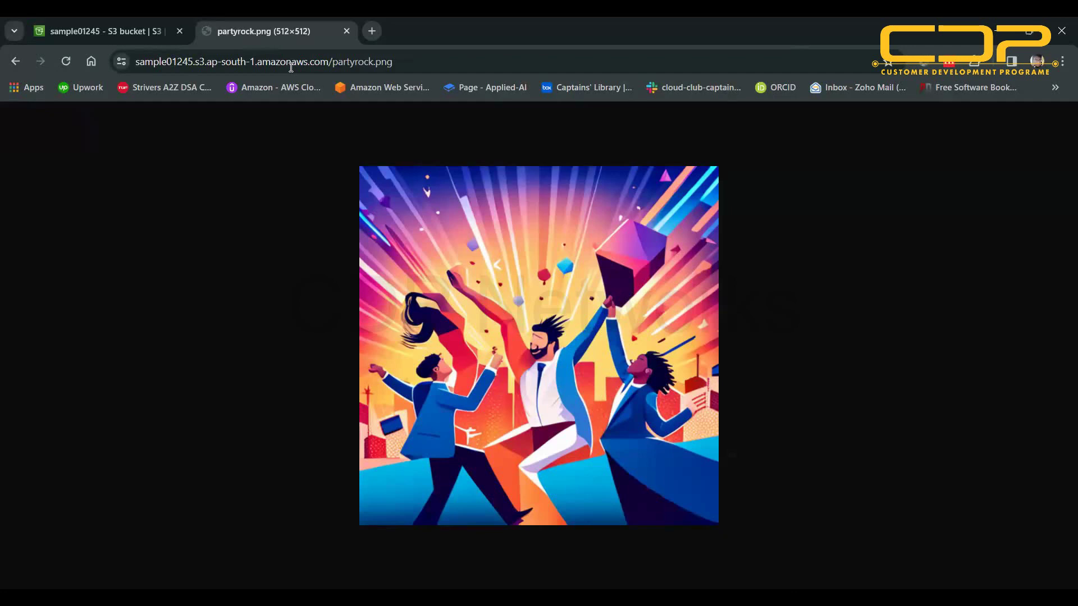
# - Select the full object URL of the opened partyrock.png image
pyautogui.click(480, 66)
pyautogui.click(466, 70)
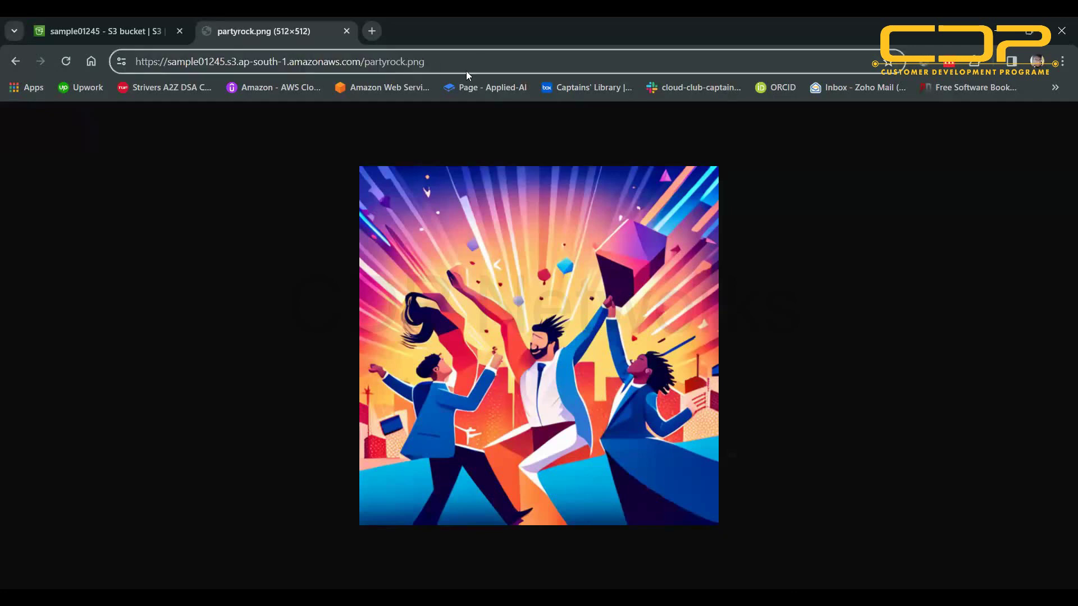
pyautogui.hotkey('ctrl', 'a')
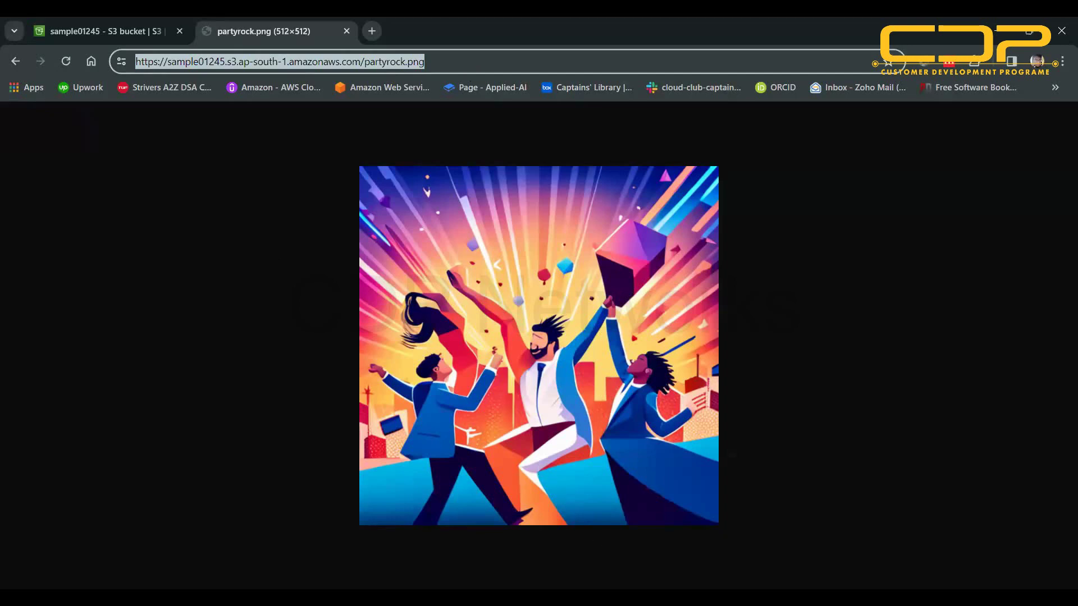
# - Return to the sample01245 bucket's object list, and switch to the Class 1 presentation in PowerPoint
pyautogui.hotkey('alt', 'Tab')
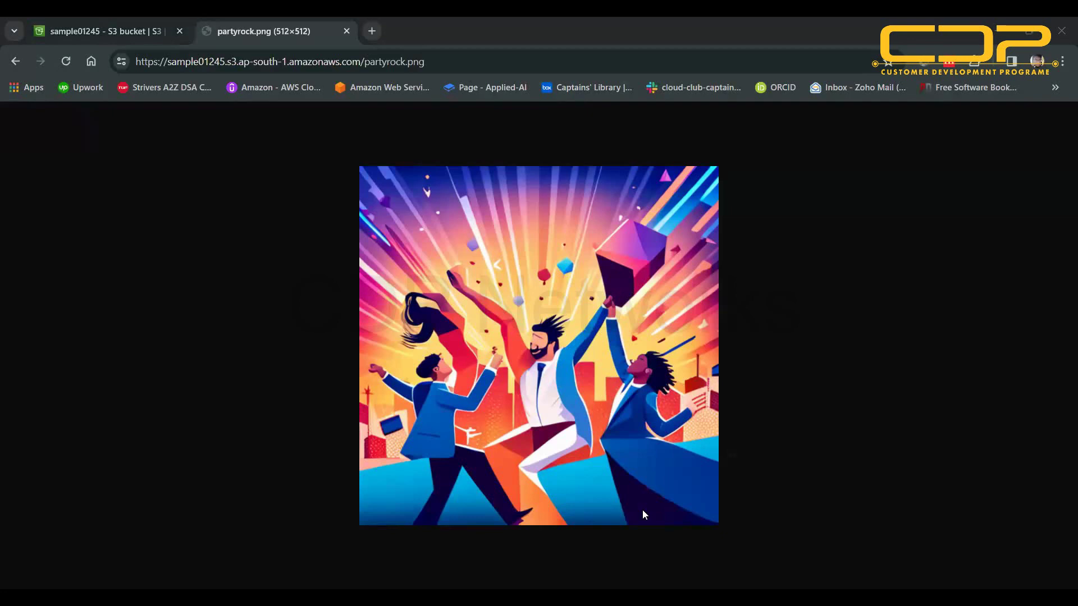
pyautogui.click(143, 19)
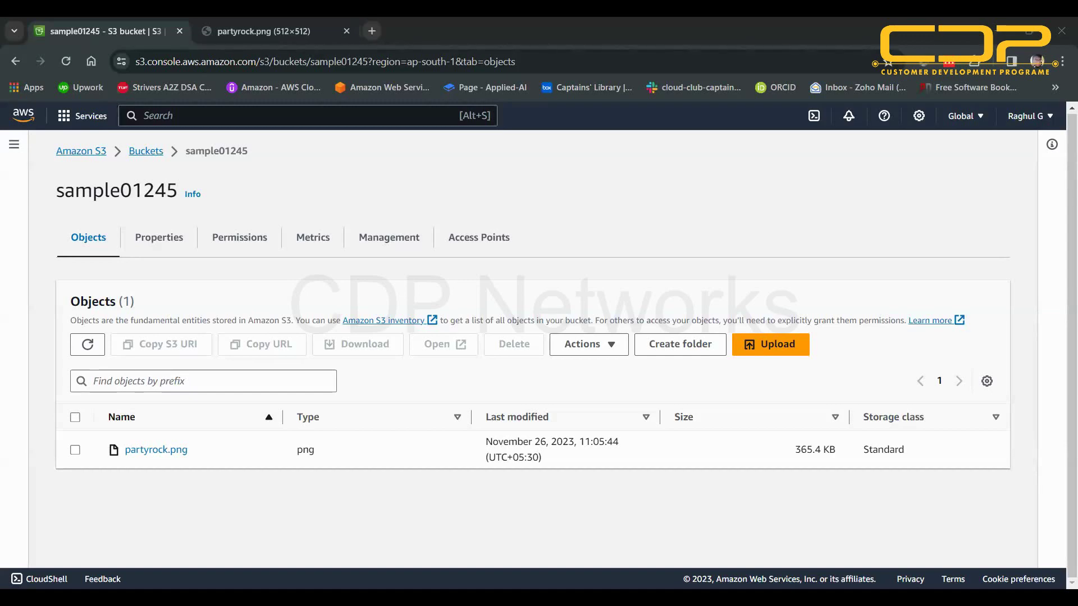
pyautogui.hotkey('alt', 'Tab')
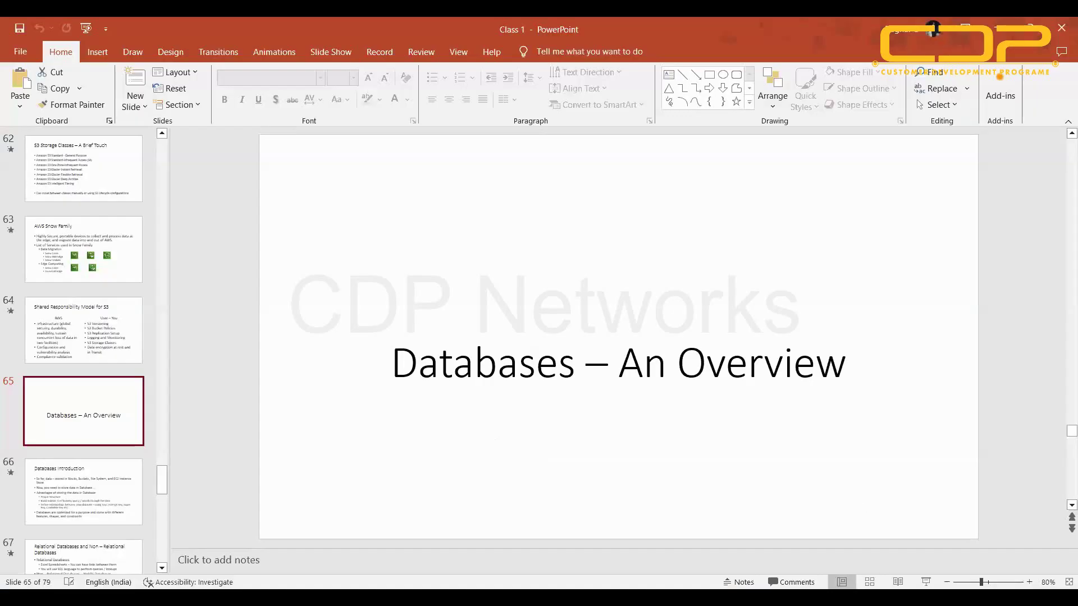